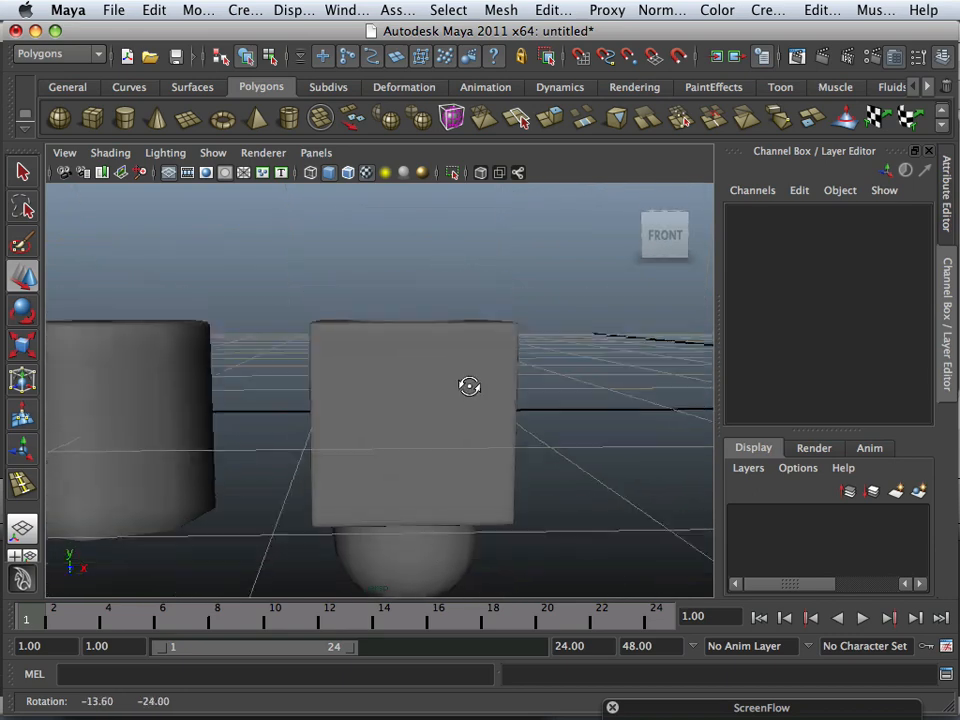
Step: Move the sphere along X to about -9.37 so that it partly overlaps the neighbouring cube
{"action": "mouse_move", "coordinate": [354, 407]}
{"action": "left_mouse_down", "text": "alt"}
{"action": "mouse_move", "coordinate": [409, 390]}
{"action": "mouse_move", "coordinate": [277, 375]}
{"action": "mouse_move", "coordinate": [403, 377]}
{"action": "mouse_move", "coordinate": [360, 399]}
{"action": "left_mouse_up", "text": "alt"}
{"action": "left_click", "coordinate": [317, 377]}
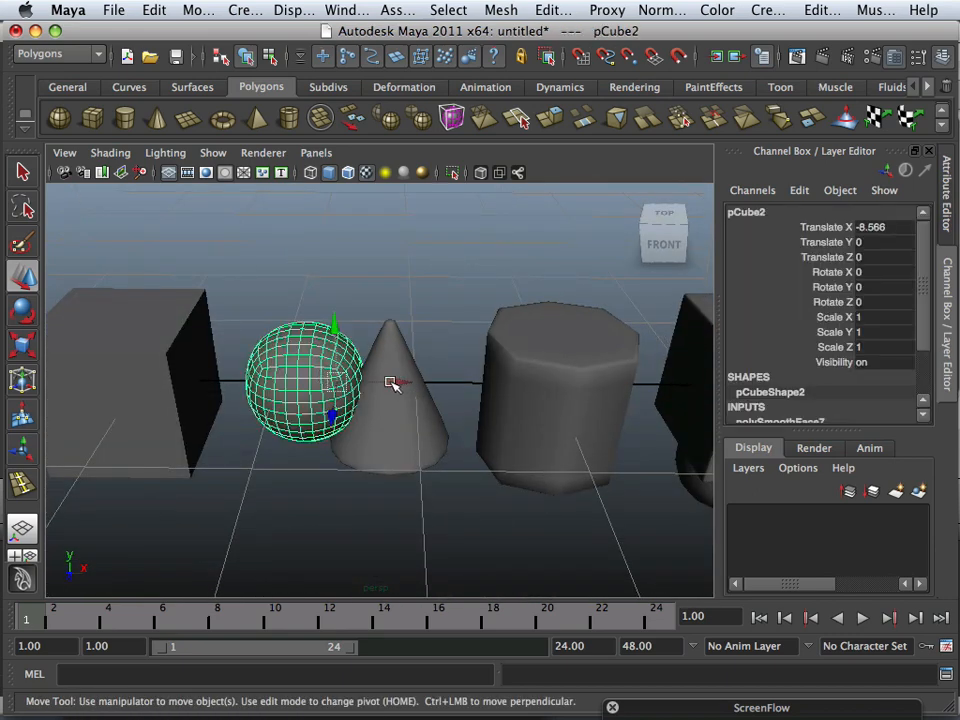
{"action": "middle_click_drag", "start_coordinate": [391, 384], "coordinate": [463, 377], "text": "alt"}
{"action": "left_click_drag", "start_coordinate": [508, 386], "coordinate": [338, 362]}
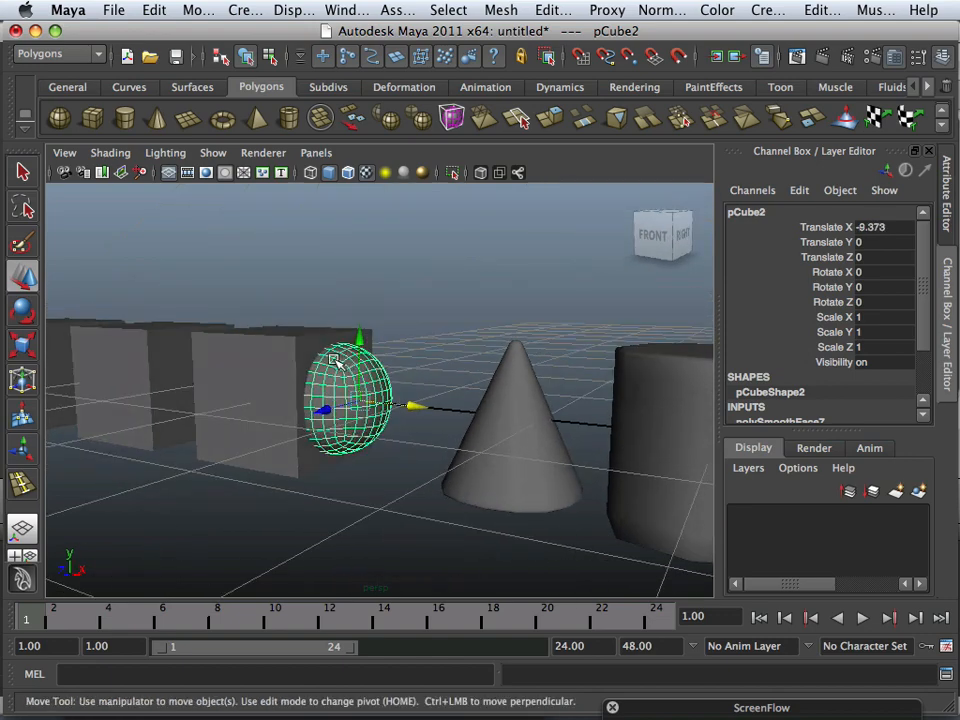
{"action": "right_click_drag", "start_coordinate": [338, 362], "coordinate": [402, 363], "text": "alt"}
{"action": "middle_click_drag", "start_coordinate": [290, 363], "coordinate": [390, 361], "text": "alt"}
{"action": "left_click", "coordinate": [312, 361]}
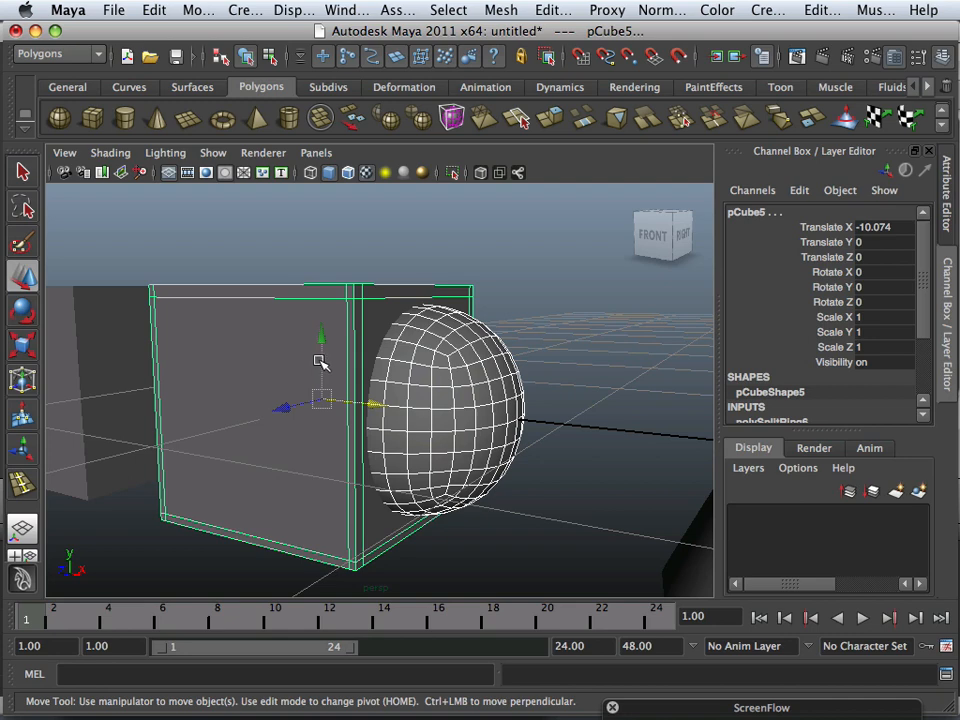
{"action": "left_click_drag", "start_coordinate": [325, 362], "coordinate": [411, 381], "text": "alt"}
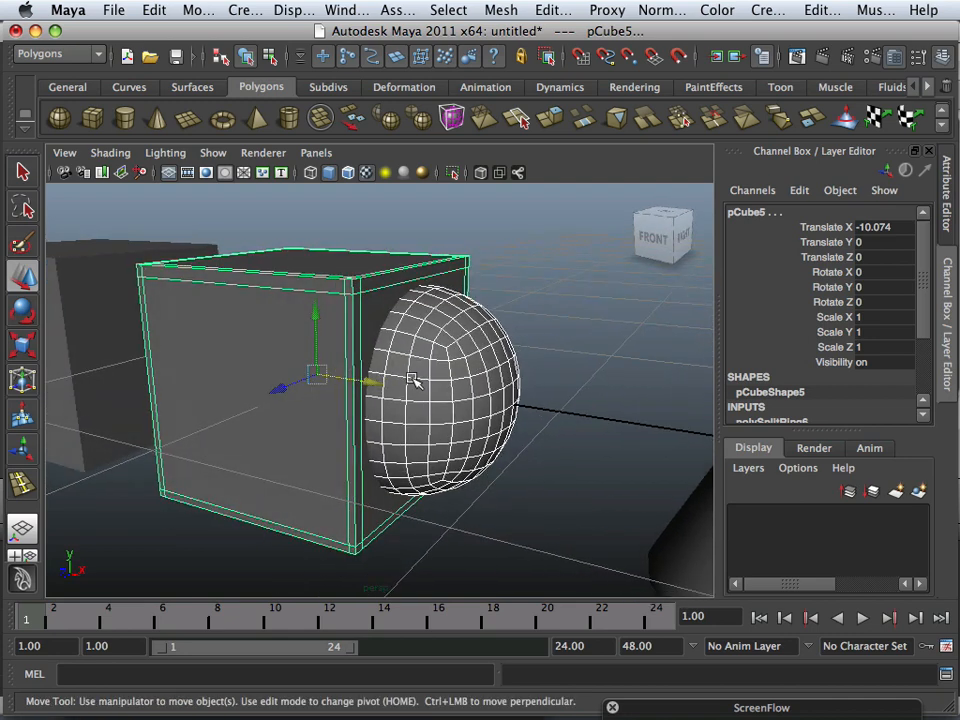
{"action": "left_click", "coordinate": [515, 418]}
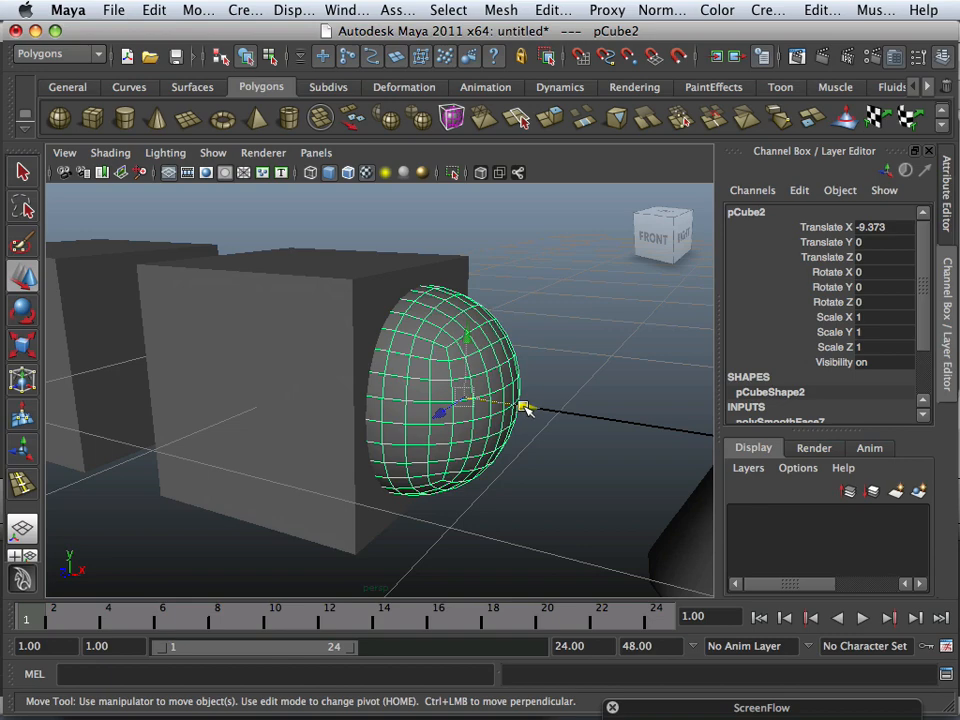
{"action": "mouse_move", "coordinate": [525, 410]}
{"action": "left_mouse_down"}
{"action": "mouse_move", "coordinate": [538, 414]}
{"action": "mouse_move", "coordinate": [521, 407]}
{"action": "left_mouse_up"}
{"action": "right_click_drag", "start_coordinate": [568, 418], "coordinate": [413, 380], "text": "alt"}
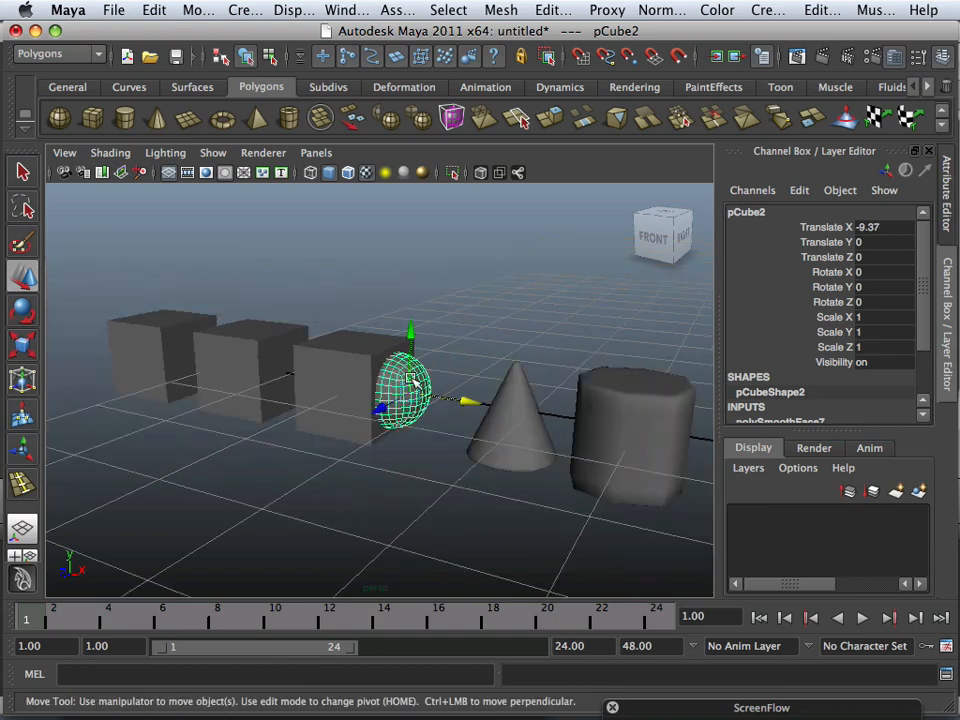
Step: Duplicate the cube that the sphere overlaps and move the copy along X to about -3.357, beyond the hollowed cube
{"action": "left_click_drag", "start_coordinate": [413, 380], "coordinate": [533, 452], "text": "alt"}
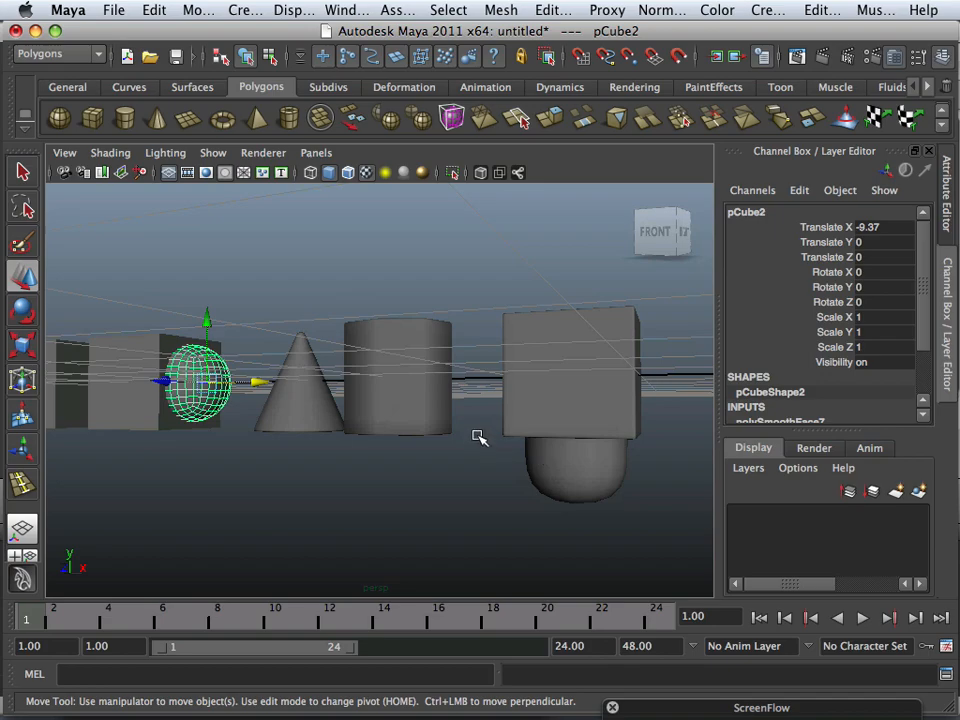
{"action": "left_click", "coordinate": [539, 415]}
{"action": "left_click_drag", "start_coordinate": [460, 387], "coordinate": [525, 428], "text": "alt"}
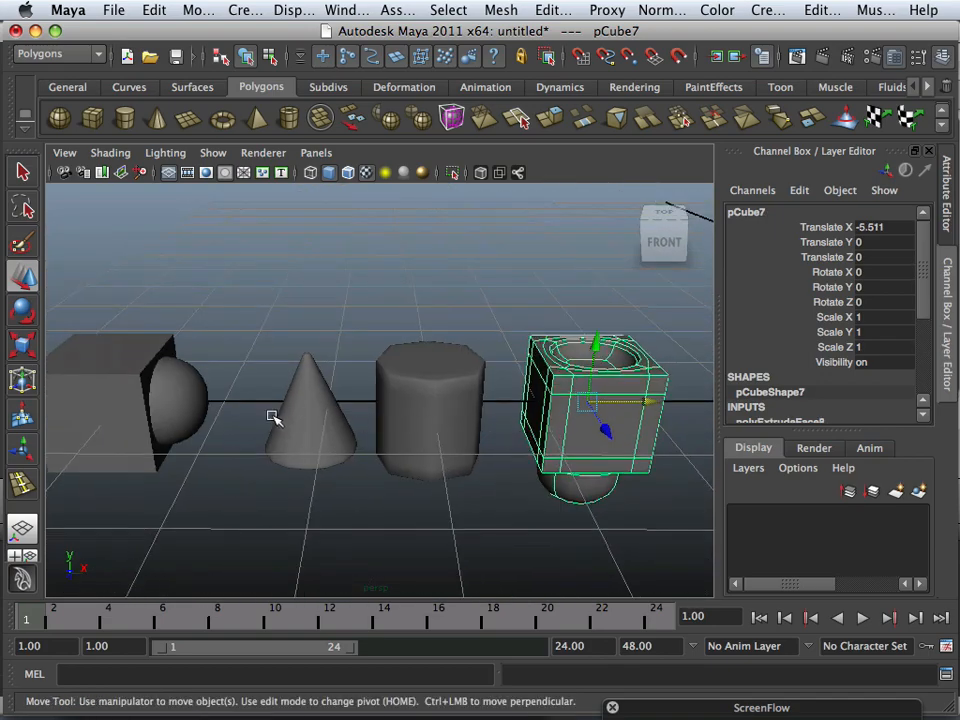
{"action": "middle_click_drag", "start_coordinate": [272, 418], "coordinate": [381, 414], "text": "alt"}
{"action": "left_click", "coordinate": [256, 418]}
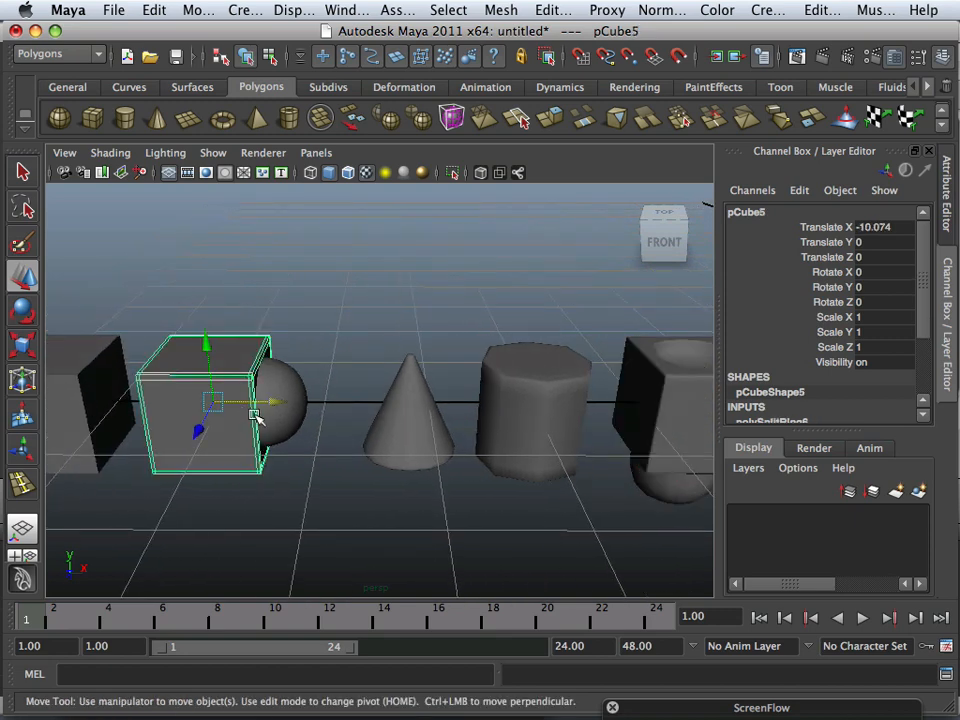
{"action": "scroll", "coordinate": [258, 416], "scroll_direction": "down", "scroll_amount": 2}
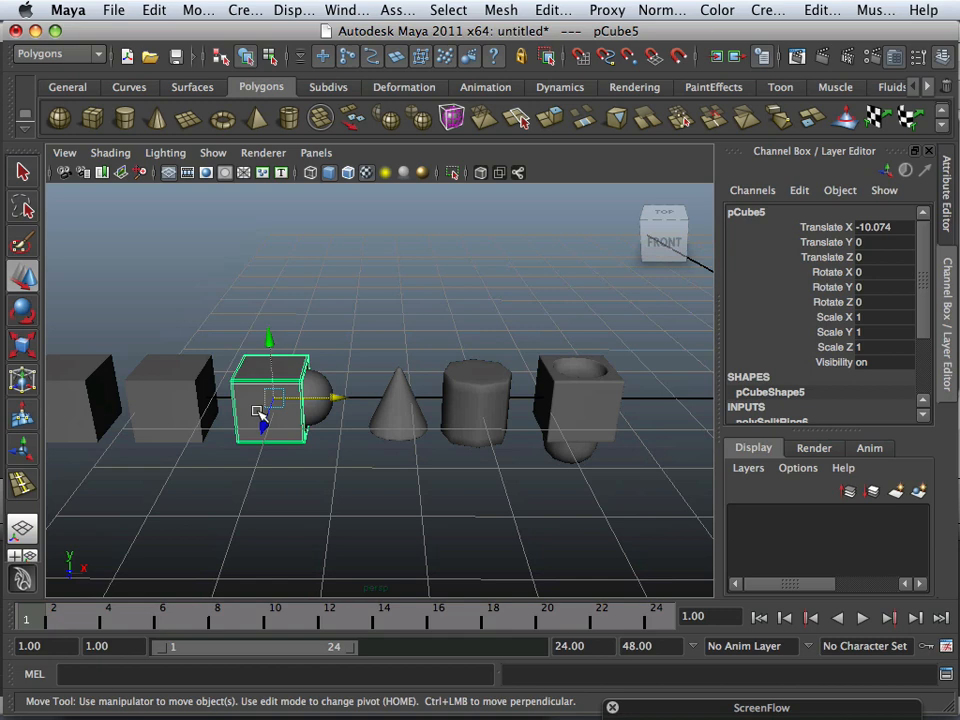
{"action": "key", "text": "ctrl+d"}
{"action": "left_click_drag", "start_coordinate": [331, 398], "coordinate": [612, 398]}
{"action": "middle_click_drag", "start_coordinate": [574, 422], "coordinate": [340, 388], "text": "alt"}
{"action": "left_click_drag", "start_coordinate": [341, 385], "coordinate": [500, 392]}
Step: Switch the duplicated cube to face selection mode
{"action": "left_click_drag", "start_coordinate": [439, 398], "coordinate": [425, 452], "text": "alt"}
{"action": "right_click_drag", "start_coordinate": [425, 452], "coordinate": [498, 469], "text": "alt"}
{"action": "middle_click_drag", "start_coordinate": [498, 469], "coordinate": [416, 522], "text": "alt"}
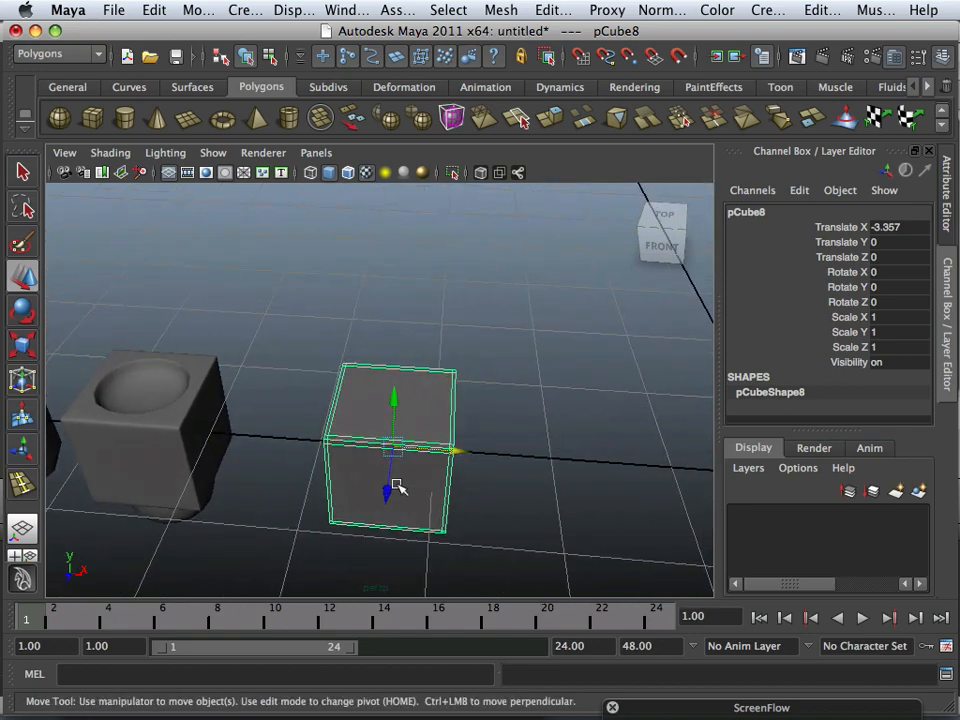
{"action": "right_click_drag", "start_coordinate": [396, 484], "coordinate": [450, 502], "text": "alt"}
{"action": "left_click_drag", "start_coordinate": [450, 502], "coordinate": [438, 482], "text": "alt"}
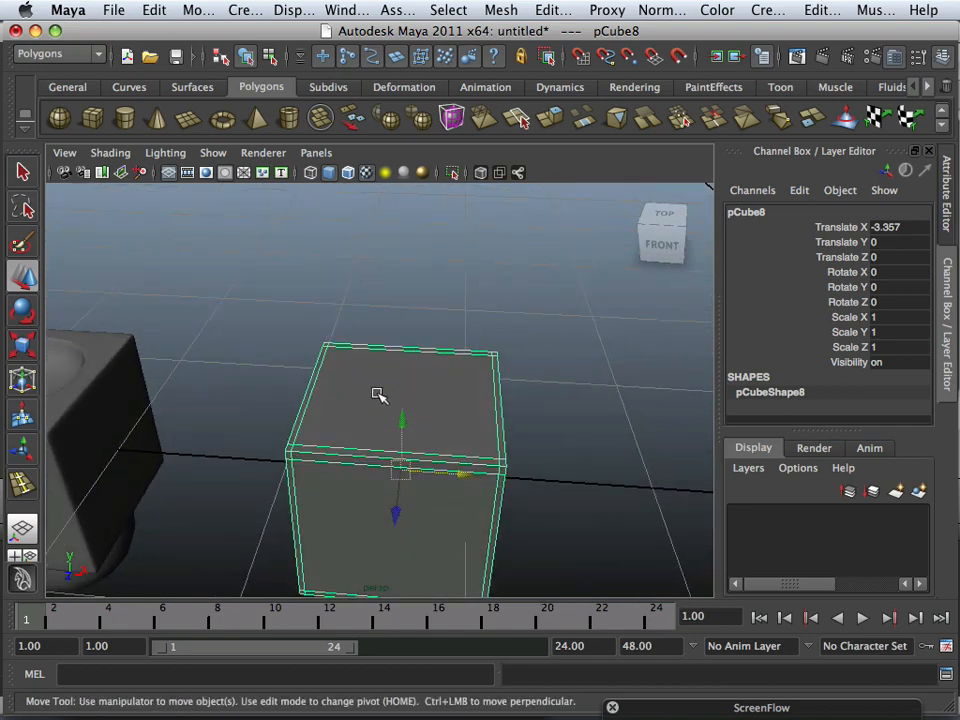
{"action": "left_click_drag", "start_coordinate": [353, 395], "coordinate": [343, 376], "text": "alt"}
{"action": "right_click_drag", "start_coordinate": [343, 346], "coordinate": [422, 388]}
{"action": "middle_click_drag", "start_coordinate": [401, 337], "coordinate": [371, 298], "text": "alt"}
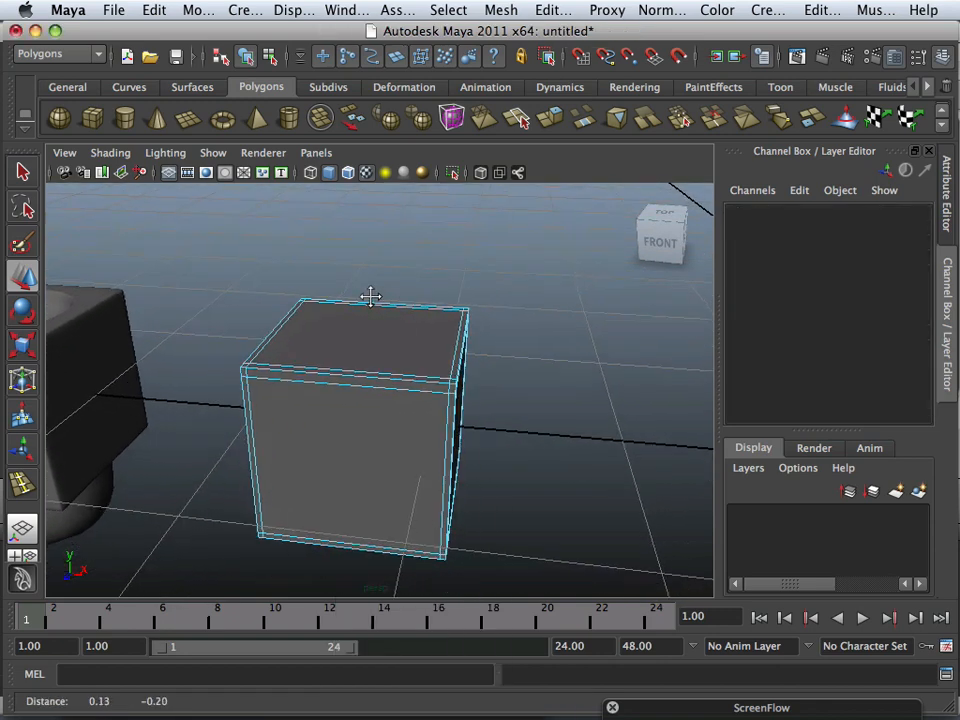
{"action": "left_click_drag", "start_coordinate": [358, 298], "coordinate": [384, 326], "text": "alt"}
Step: Extrude the large top face of the duplicated cube and scale it slightly inward to form a narrow border
{"action": "left_click", "coordinate": [379, 355]}
{"action": "mouse_move", "coordinate": [376, 441]}
{"action": "left_mouse_down", "text": "alt"}
{"action": "mouse_move", "coordinate": [369, 394]}
{"action": "mouse_move", "coordinate": [371, 463]}
{"action": "mouse_move", "coordinate": [370, 453]}
{"action": "left_mouse_up", "text": "alt"}
{"action": "left_click", "coordinate": [373, 396]}
{"action": "left_click", "coordinate": [306, 456]}
{"action": "left_click_drag", "start_coordinate": [312, 455], "coordinate": [343, 445], "text": "alt"}
{"action": "middle_click_drag", "start_coordinate": [369, 439], "coordinate": [333, 442], "text": "alt"}
{"action": "left_click_drag", "start_coordinate": [333, 442], "coordinate": [319, 385], "text": "alt"}
{"action": "right_click_drag", "start_coordinate": [298, 385], "coordinate": [319, 394], "text": "alt"}
{"action": "left_click_drag", "start_coordinate": [319, 394], "coordinate": [347, 373], "text": "alt"}
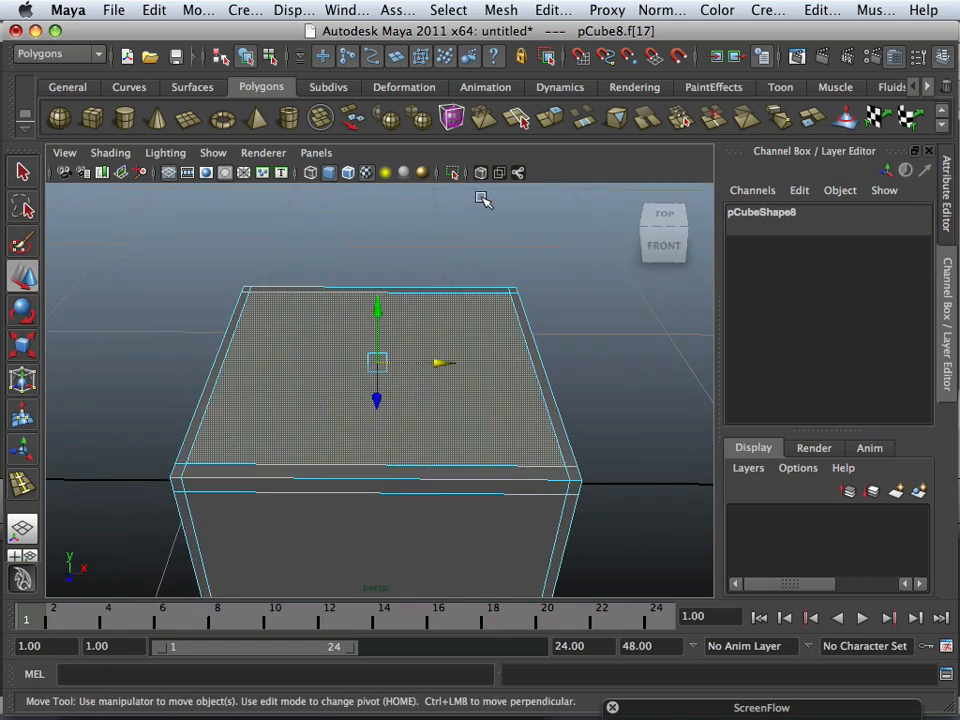
{"action": "left_click", "coordinate": [549, 119]}
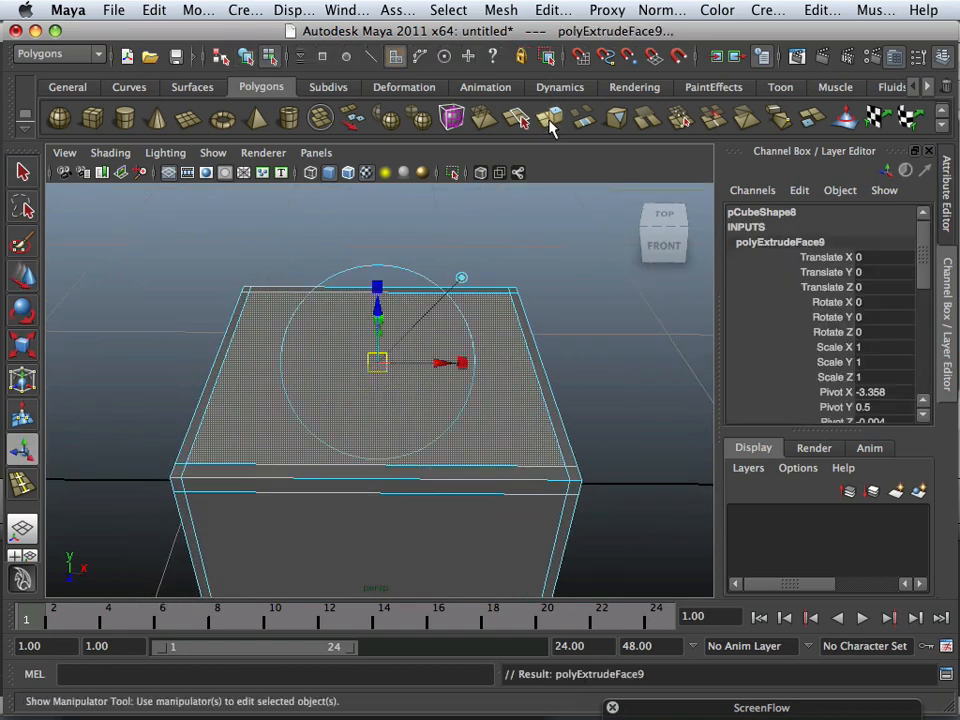
{"action": "left_click", "coordinate": [23, 345]}
{"action": "left_click_drag", "start_coordinate": [380, 360], "coordinate": [375, 360]}
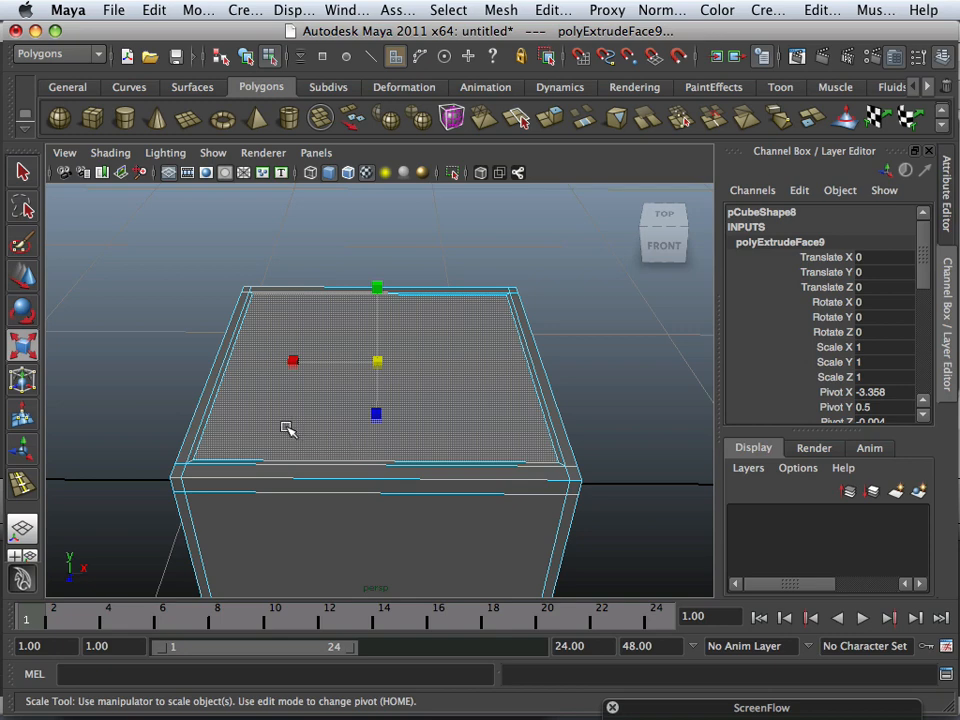
Step: Insert an edge loop within the narrow border around the inset top face of the cube
{"action": "left_click_drag", "start_coordinate": [316, 439], "coordinate": [311, 449], "text": "alt"}
{"action": "right_click_drag", "start_coordinate": [311, 449], "coordinate": [448, 470], "text": "alt"}
{"action": "middle_click_drag", "start_coordinate": [448, 470], "coordinate": [347, 446], "text": "alt"}
{"action": "left_click", "coordinate": [501, 12]}
{"action": "mouse_move", "coordinate": [552, 11]}
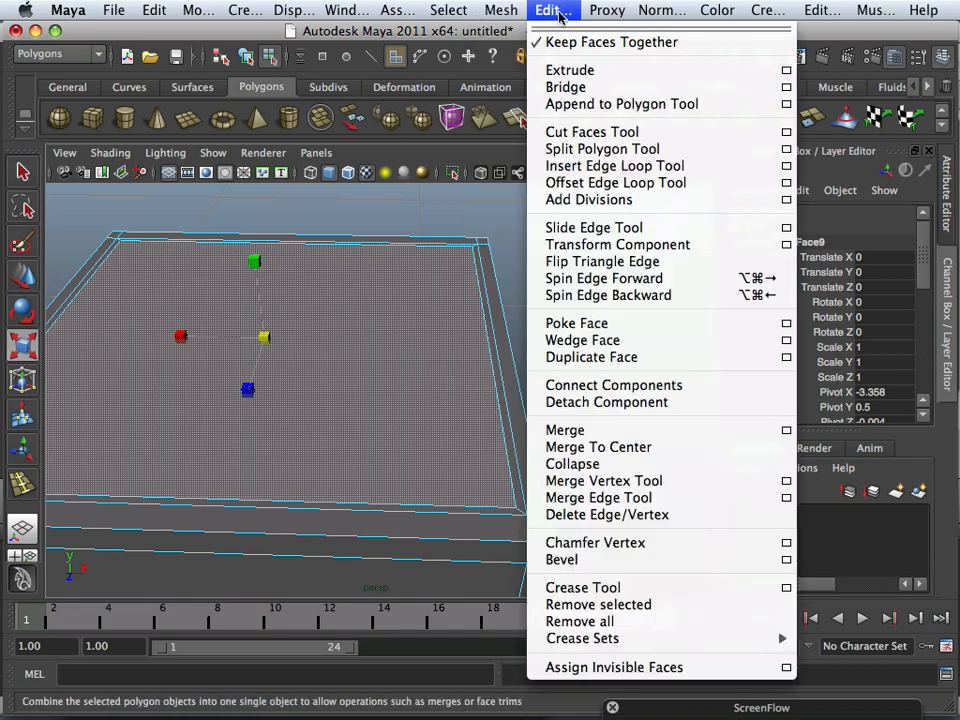
{"action": "left_click", "coordinate": [605, 166]}
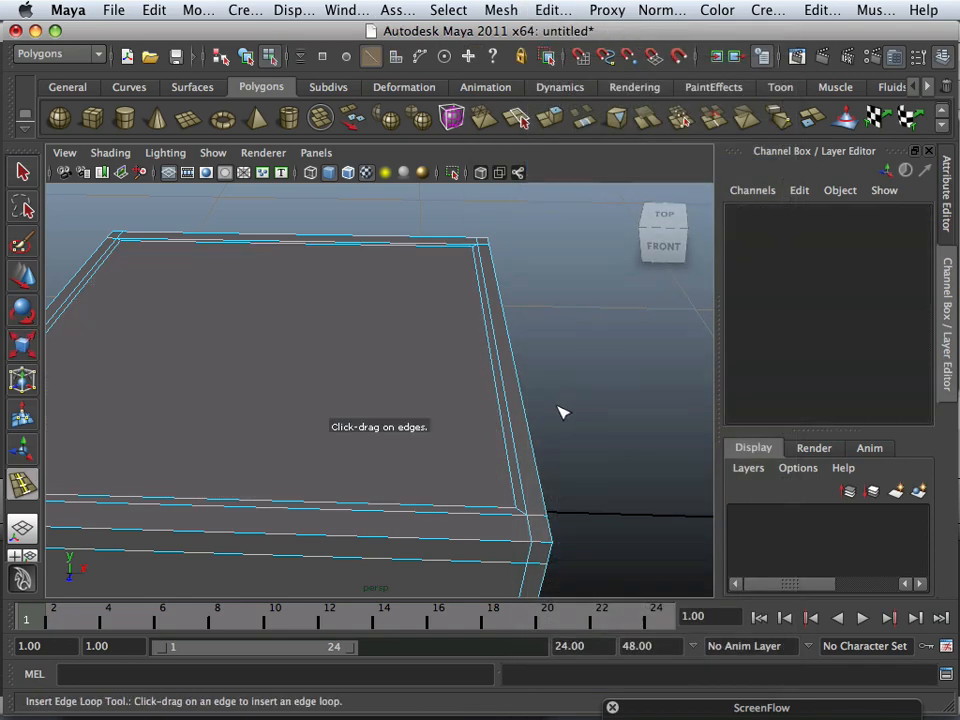
{"action": "left_click", "coordinate": [547, 548]}
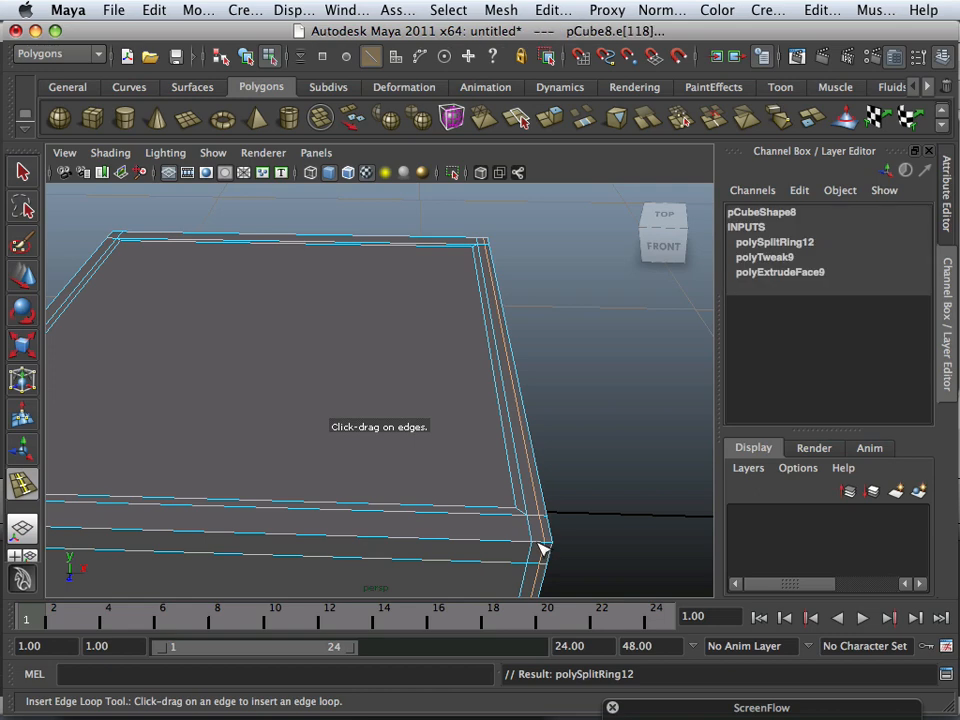
{"action": "key", "text": "z"}
{"action": "scroll", "coordinate": [541, 540], "scroll_direction": "up", "scroll_amount": 2}
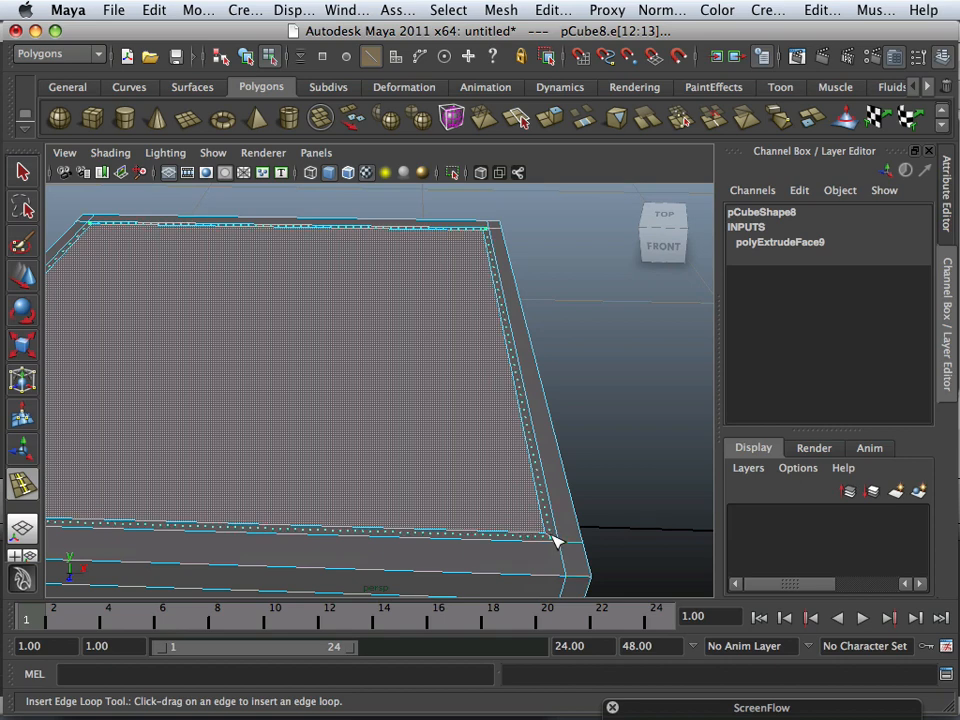
{"action": "left_click", "coordinate": [557, 541]}
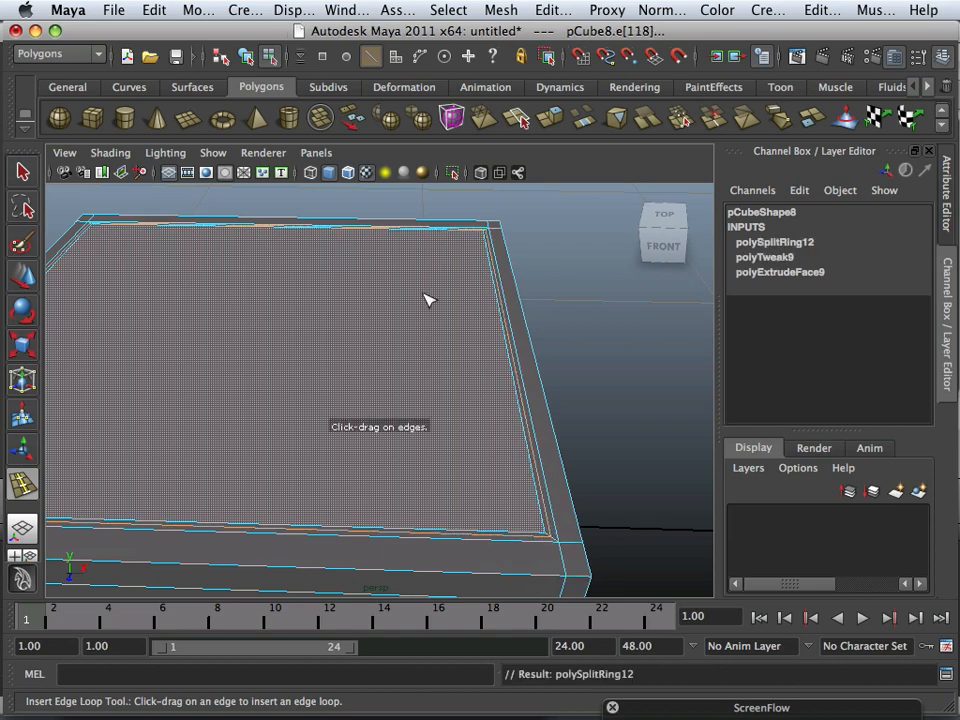
Step: Extrude the inner top face of the cube again and scale it inward to form a wider inset
{"action": "middle_click_drag", "start_coordinate": [364, 345], "coordinate": [460, 368], "text": "alt"}
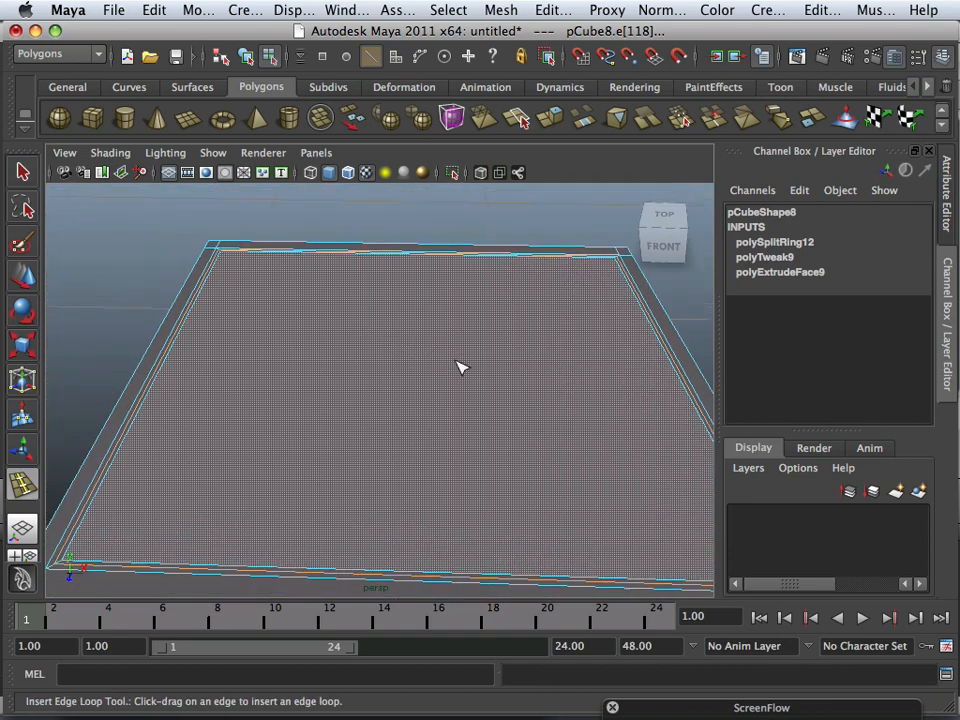
{"action": "scroll", "coordinate": [405, 440], "scroll_direction": "down", "scroll_amount": 5}
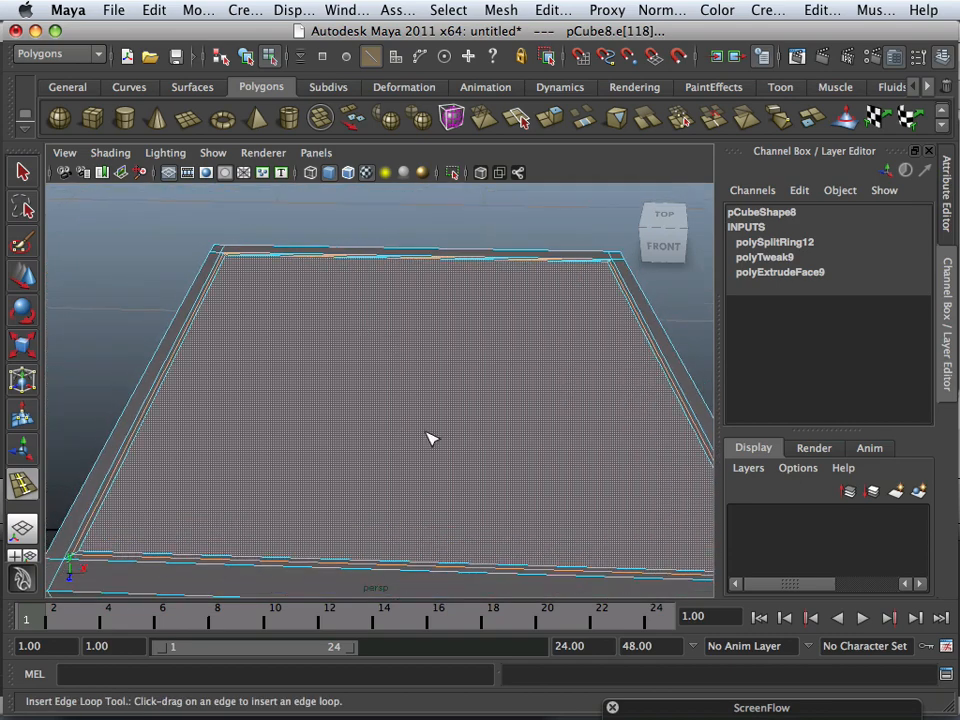
{"action": "key", "text": "w"}
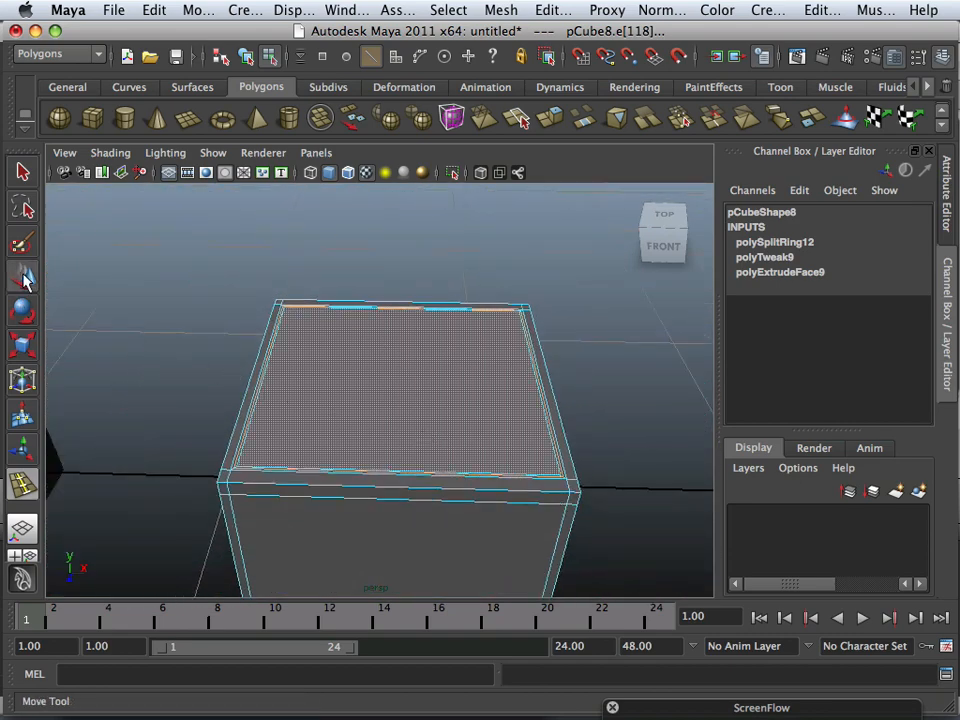
{"action": "right_click_drag", "start_coordinate": [293, 346], "coordinate": [295, 391]}
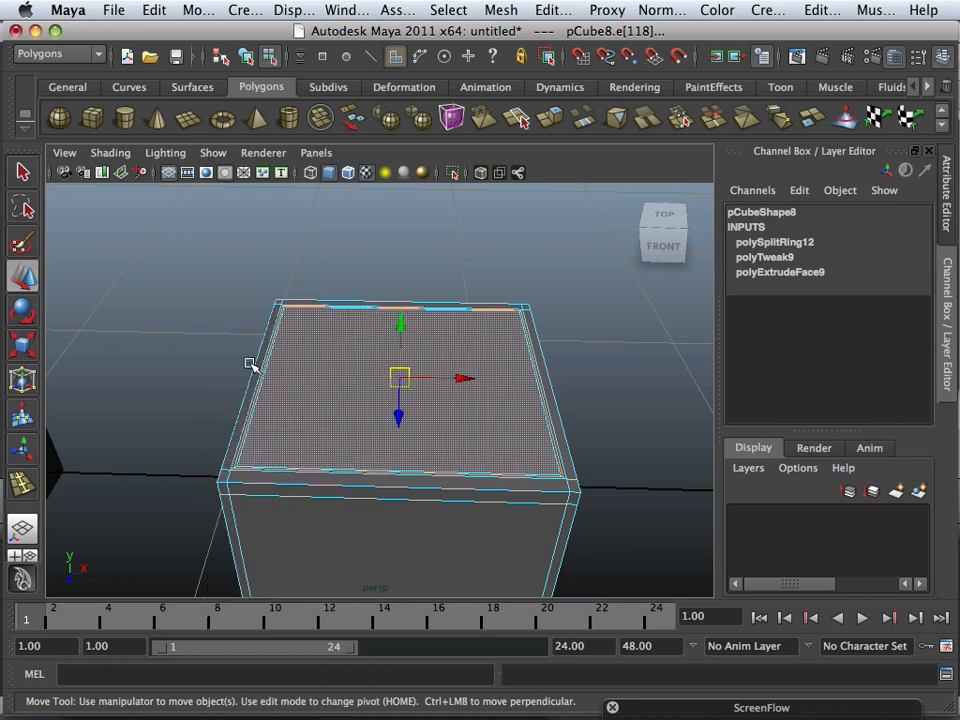
{"action": "left_click", "coordinate": [180, 347]}
{"action": "left_click", "coordinate": [349, 366]}
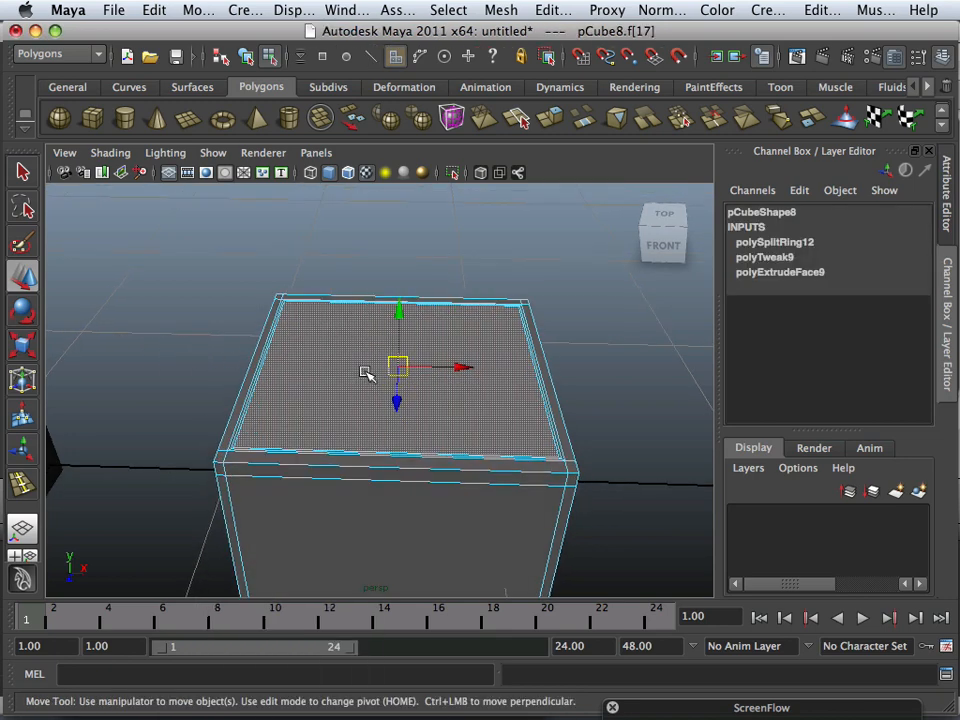
{"action": "scroll", "coordinate": [370, 375], "scroll_direction": "up", "scroll_amount": 3}
{"action": "left_click", "coordinate": [402, 393]}
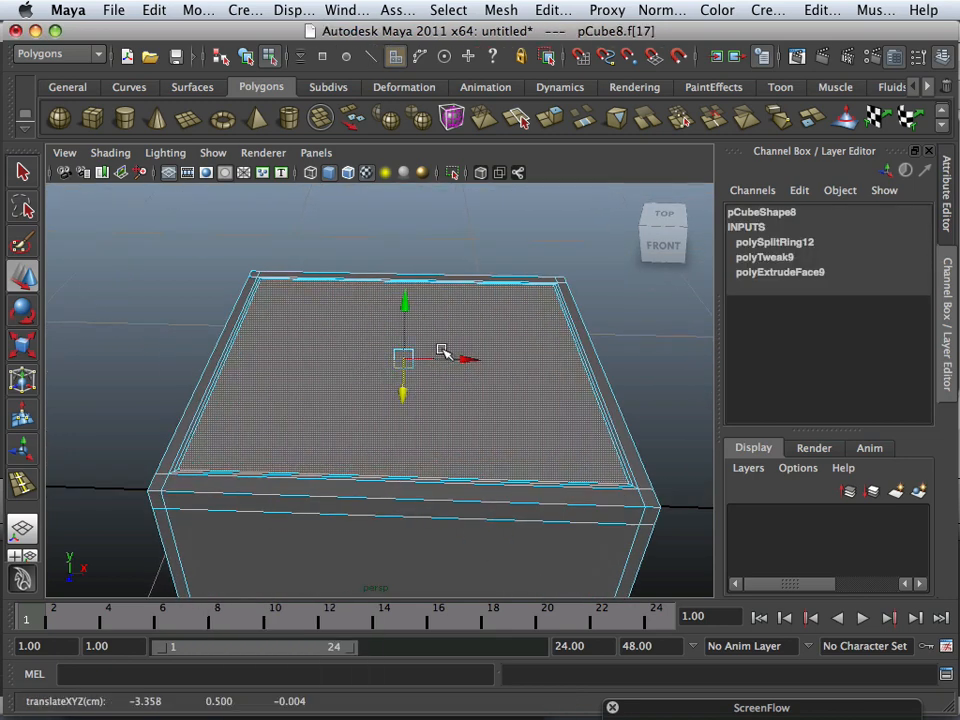
{"action": "scroll", "coordinate": [441, 351], "scroll_direction": "down", "scroll_amount": 3}
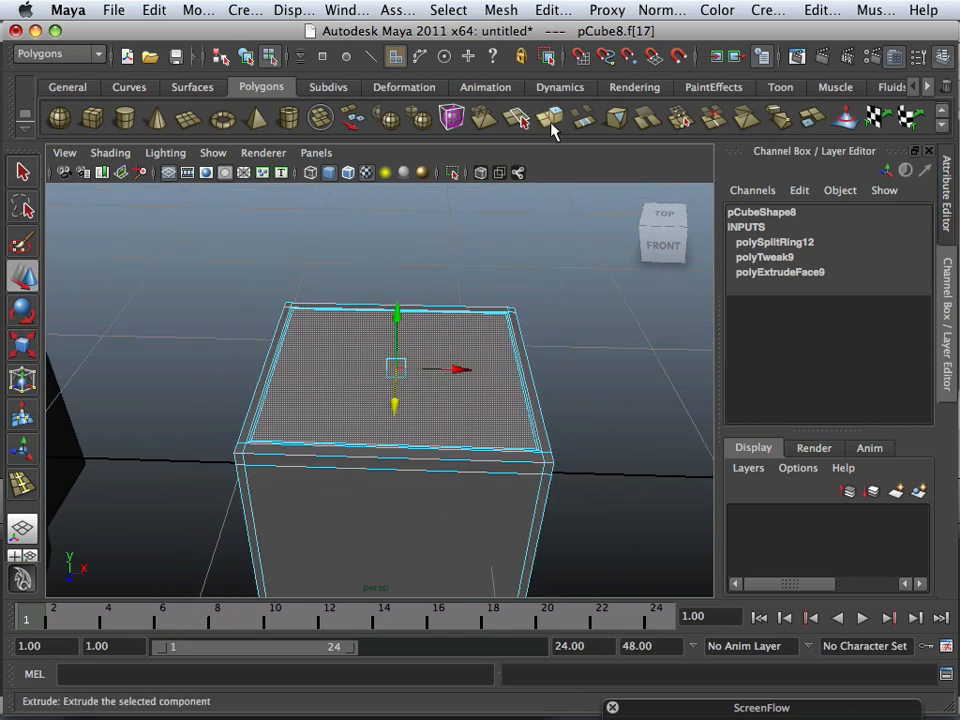
{"action": "left_click", "coordinate": [551, 126]}
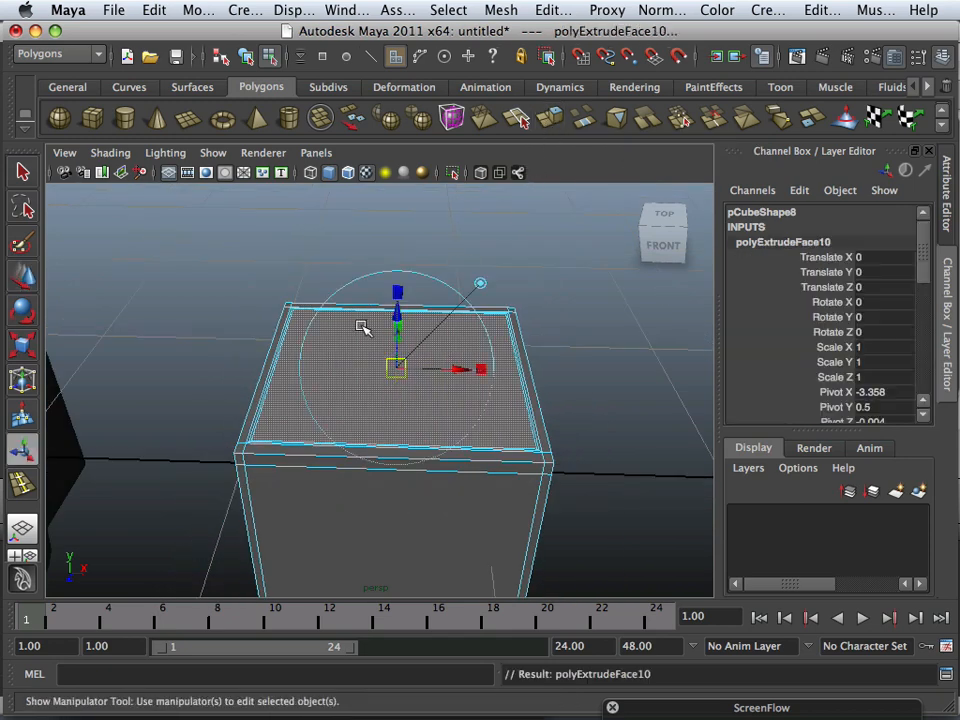
{"action": "left_click", "coordinate": [25, 347]}
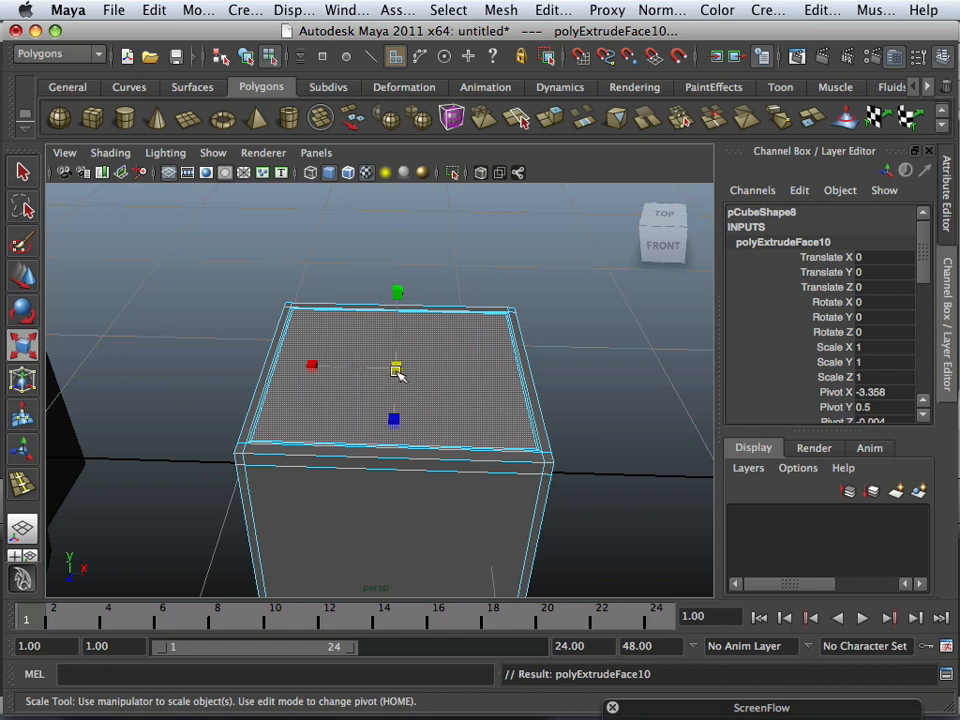
{"action": "left_click_drag", "start_coordinate": [397, 371], "coordinate": [362, 368]}
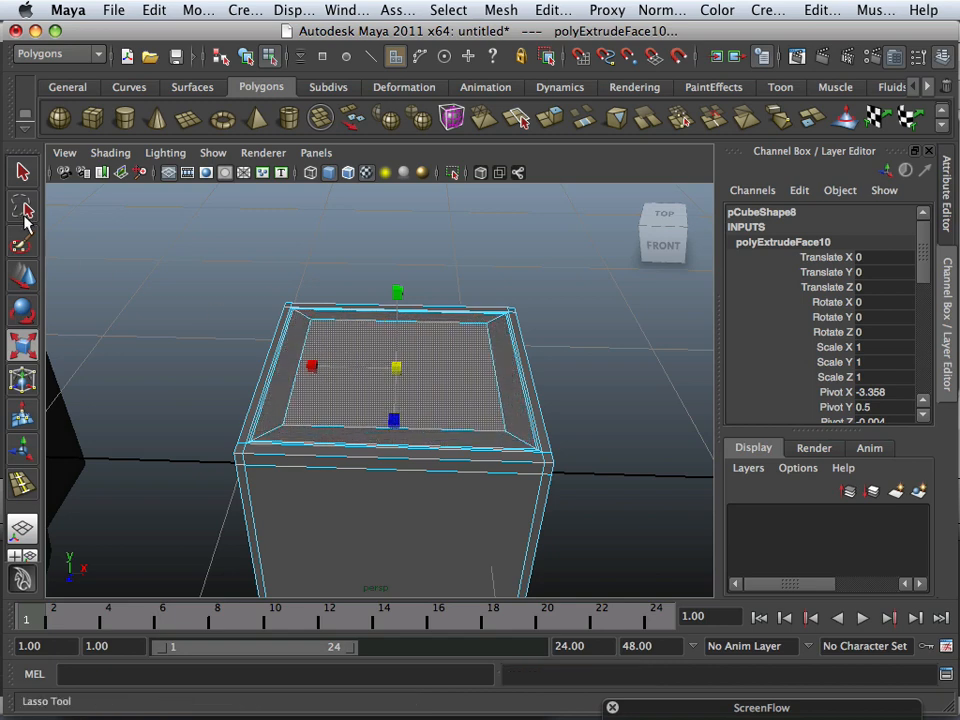
Step: Move the newly extruded face down into the cube to form a cavity with tapered walls
{"action": "left_click", "coordinate": [23, 262]}
{"action": "left_click_drag", "start_coordinate": [396, 312], "coordinate": [393, 343]}
{"action": "right_click_drag", "start_coordinate": [452, 343], "coordinate": [300, 334], "text": "alt"}
{"action": "middle_click_drag", "start_coordinate": [300, 334], "coordinate": [272, 272], "text": "alt"}
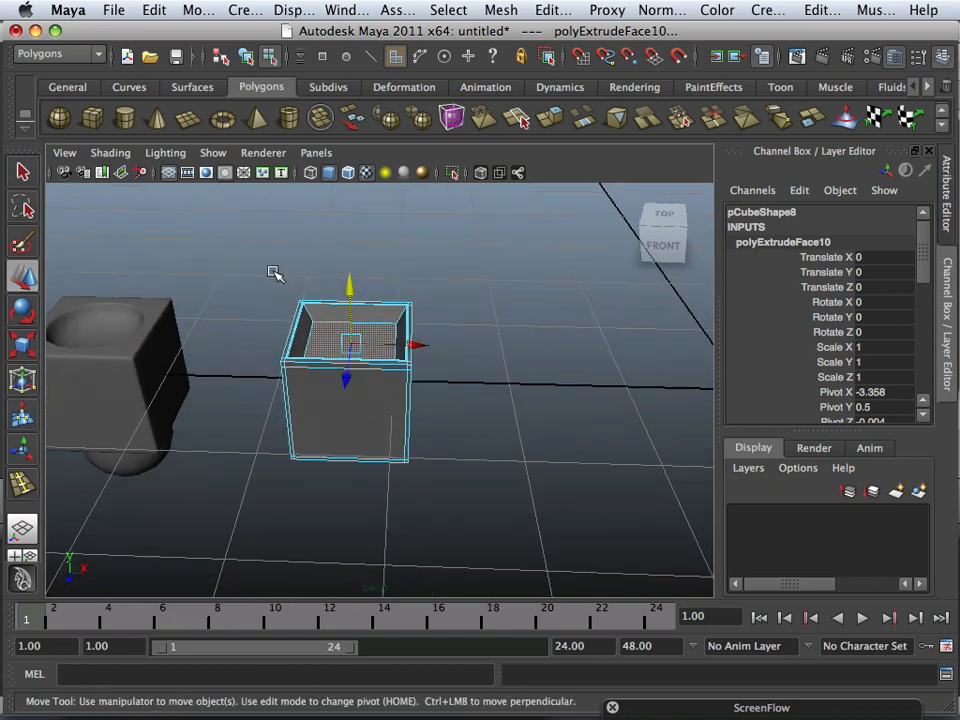
{"action": "right_click_drag", "start_coordinate": [272, 272], "coordinate": [304, 336], "text": "alt"}
{"action": "left_click_drag", "start_coordinate": [304, 336], "coordinate": [297, 341], "text": "alt"}
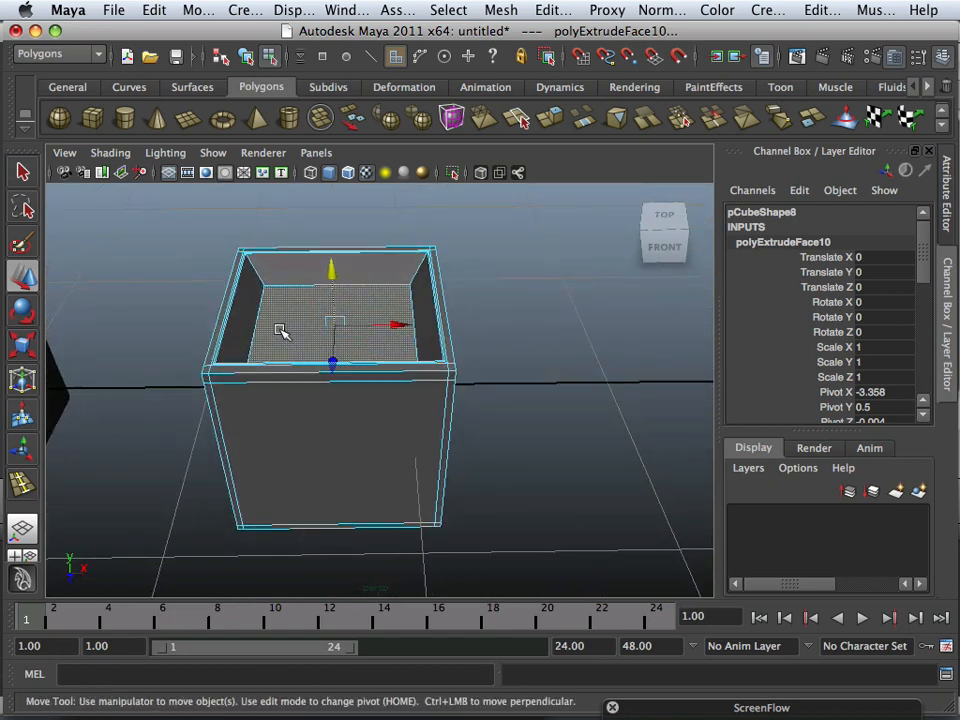
Step: Display the cube in smooth mesh preview and select the floor face of its rounded cavity
{"action": "key", "text": "3"}
{"action": "left_click", "coordinate": [486, 358]}
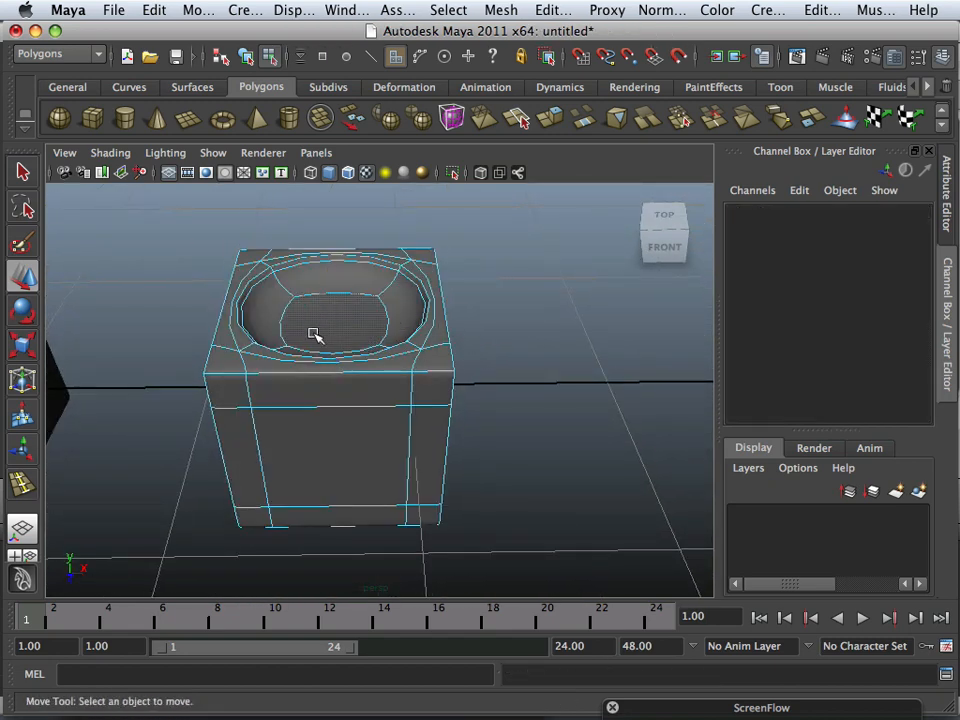
{"action": "left_click_drag", "start_coordinate": [313, 334], "coordinate": [432, 336], "text": "alt"}
{"action": "left_click", "coordinate": [345, 344]}
{"action": "middle_click_drag", "start_coordinate": [432, 336], "coordinate": [378, 335], "text": "alt"}
{"action": "left_click_drag", "start_coordinate": [378, 335], "coordinate": [427, 343], "text": "alt"}
{"action": "scroll", "coordinate": [450, 322], "scroll_direction": "up", "scroll_amount": 5}
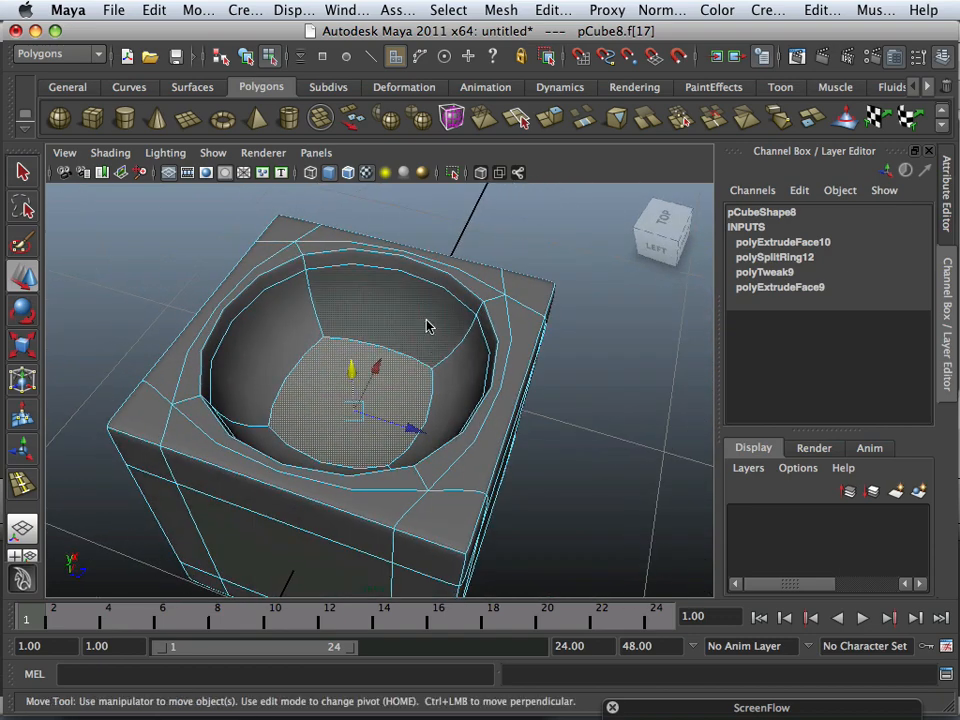
Step: Apply the Smooth operation to the whole cube with the rounded cavity and inspect the resulting mesh
{"action": "right_click_drag", "start_coordinate": [427, 325], "coordinate": [480, 300]}
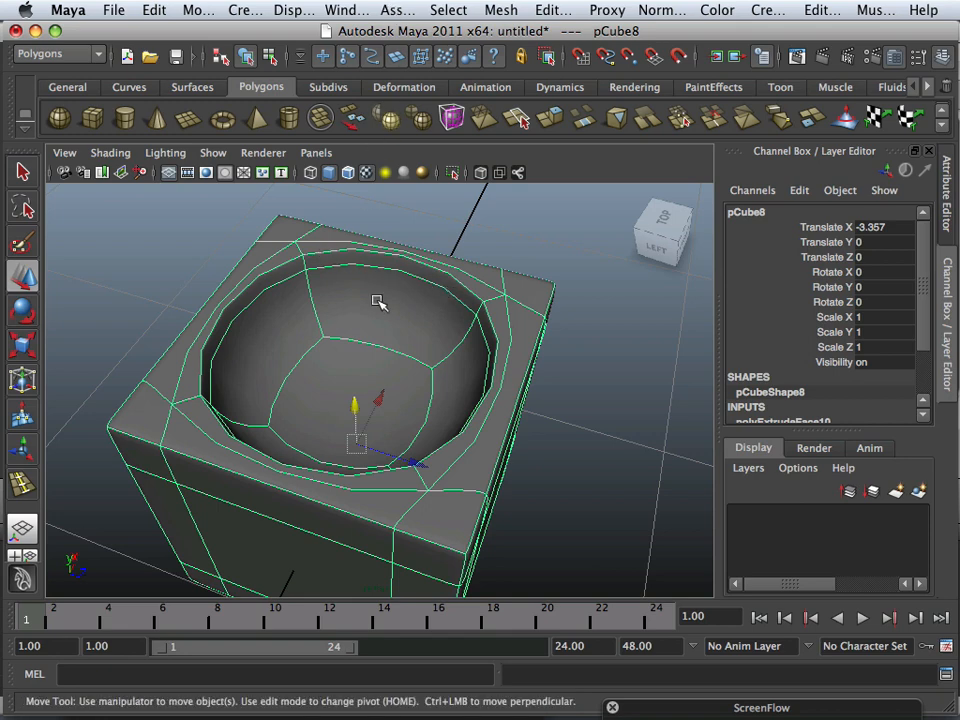
{"action": "left_click", "coordinate": [500, 10]}
{"action": "left_click", "coordinate": [516, 121]}
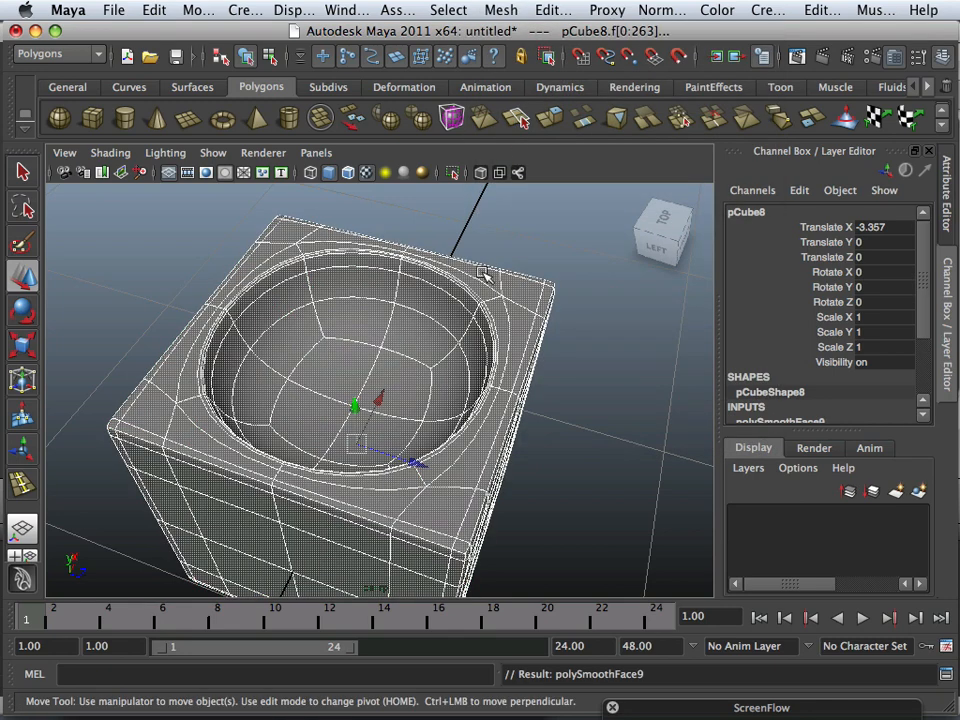
{"action": "left_click", "coordinate": [519, 256]}
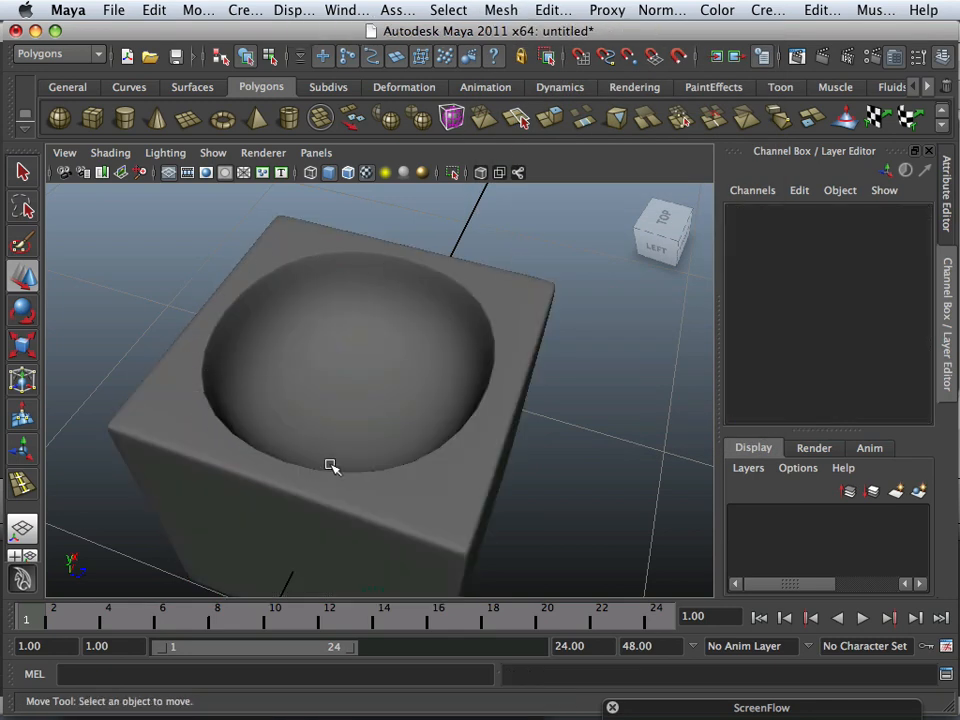
{"action": "left_click", "coordinate": [253, 284]}
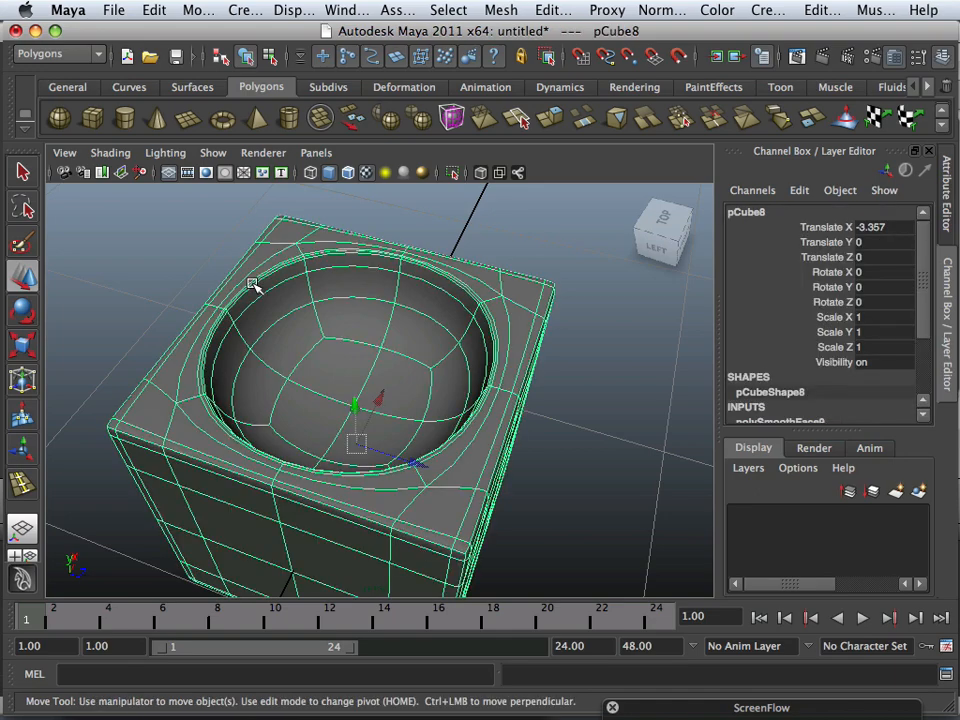
{"action": "left_click_drag", "start_coordinate": [318, 318], "coordinate": [335, 298], "text": "alt"}
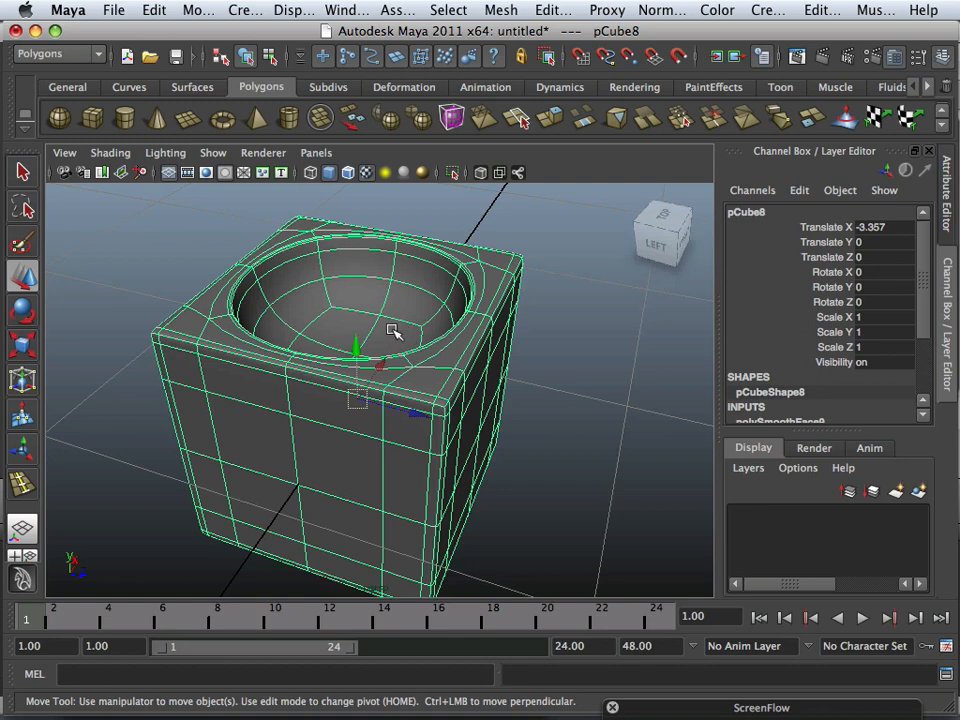
Step: Undo the Smooth operation on the cube with the rounded cavity
{"action": "key", "text": "z"}
{"action": "key", "text": "z"}
{"action": "key", "text": "z"}
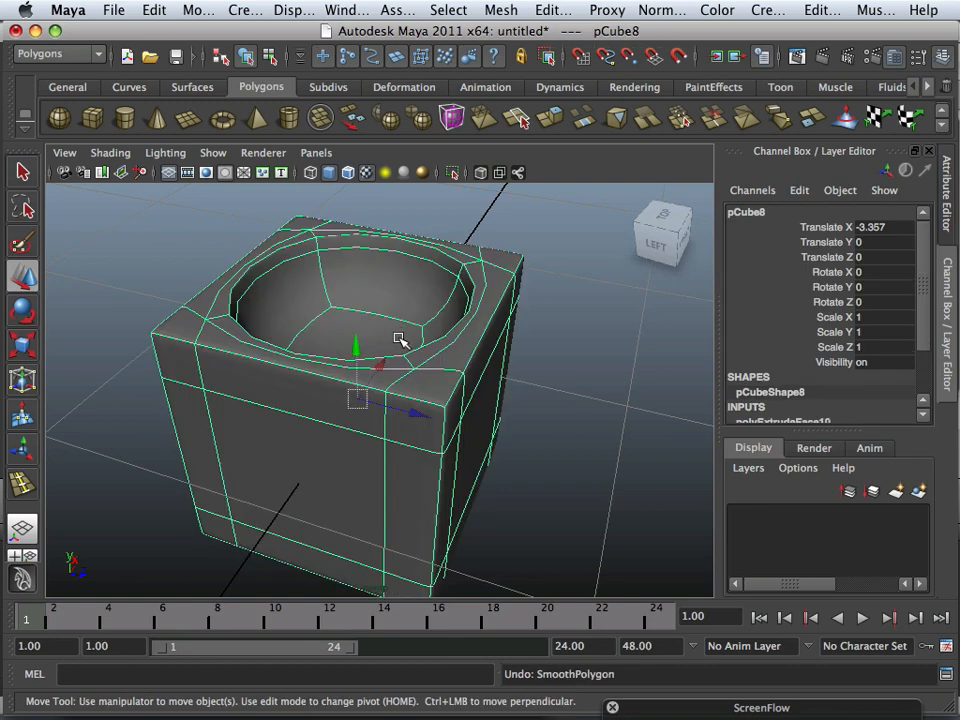
Step: Return the cube to unsmoothed display and select the large central face on its underside
{"action": "key", "text": "1"}
{"action": "left_click_drag", "start_coordinate": [482, 411], "coordinate": [360, 372], "text": "alt"}
{"action": "middle_click_drag", "start_coordinate": [361, 388], "coordinate": [420, 424], "text": "alt"}
{"action": "left_click_drag", "start_coordinate": [348, 408], "coordinate": [290, 328], "text": "alt"}
{"action": "right_click_drag", "start_coordinate": [268, 340], "coordinate": [332, 394], "text": "alt"}
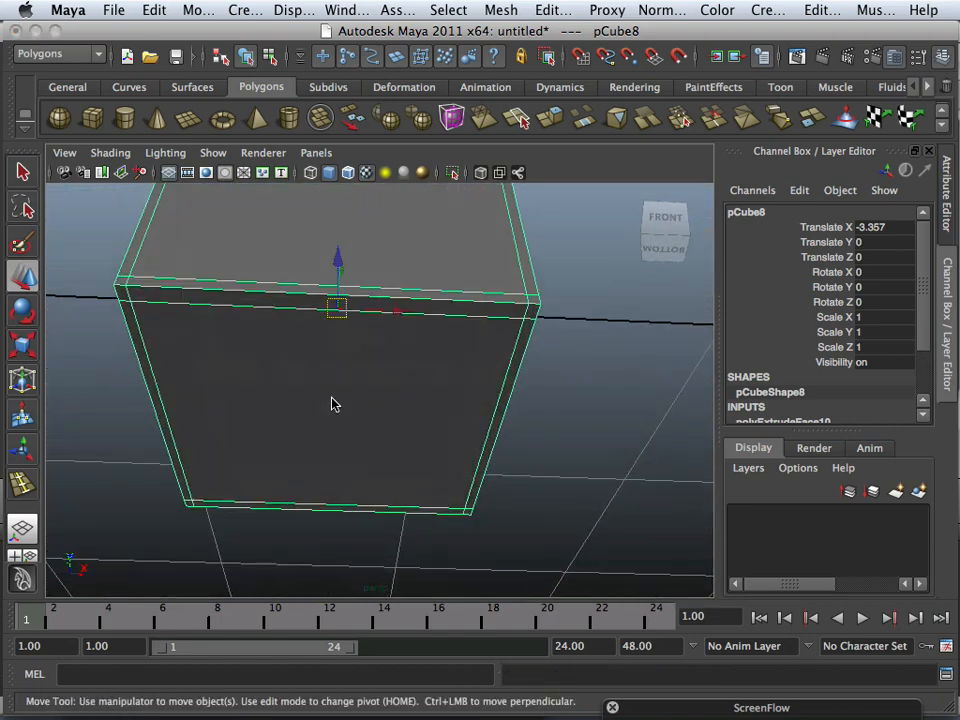
{"action": "right_click_drag", "start_coordinate": [331, 346], "coordinate": [336, 392]}
{"action": "left_click", "coordinate": [330, 410]}
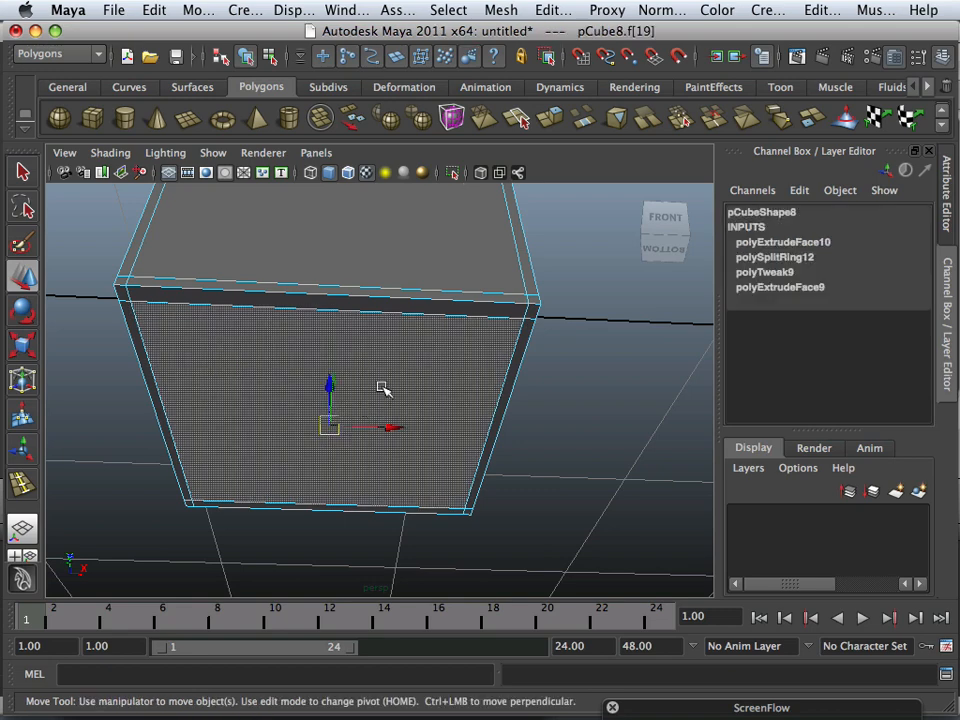
Step: Extrude the cube's bottom face and scale it slightly inward to leave a narrow border around it
{"action": "left_click", "coordinate": [553, 120]}
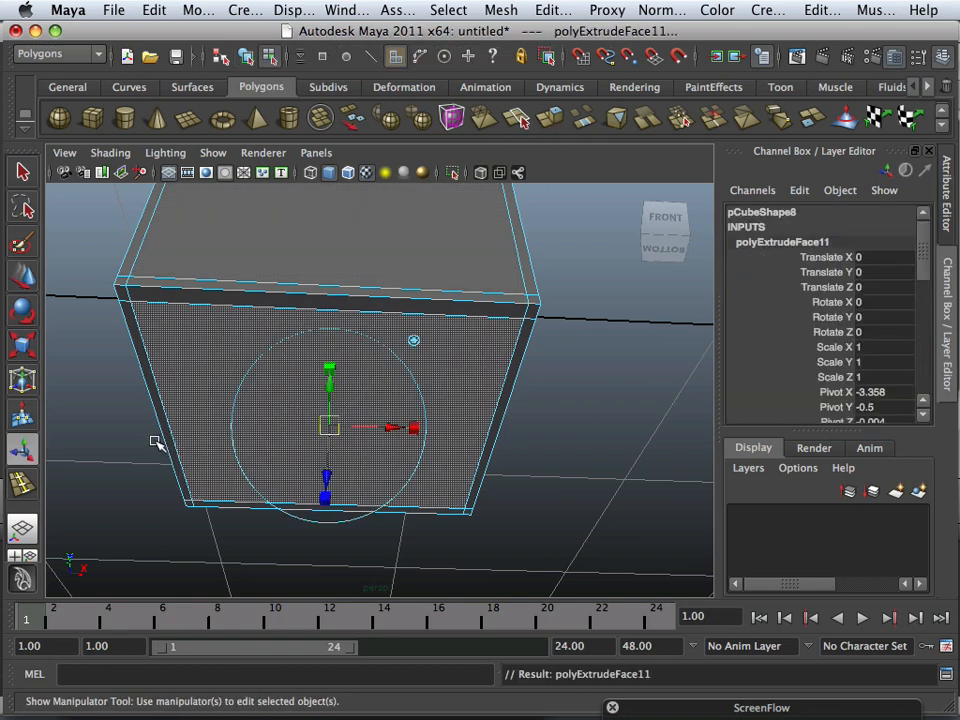
{"action": "left_click", "coordinate": [24, 347]}
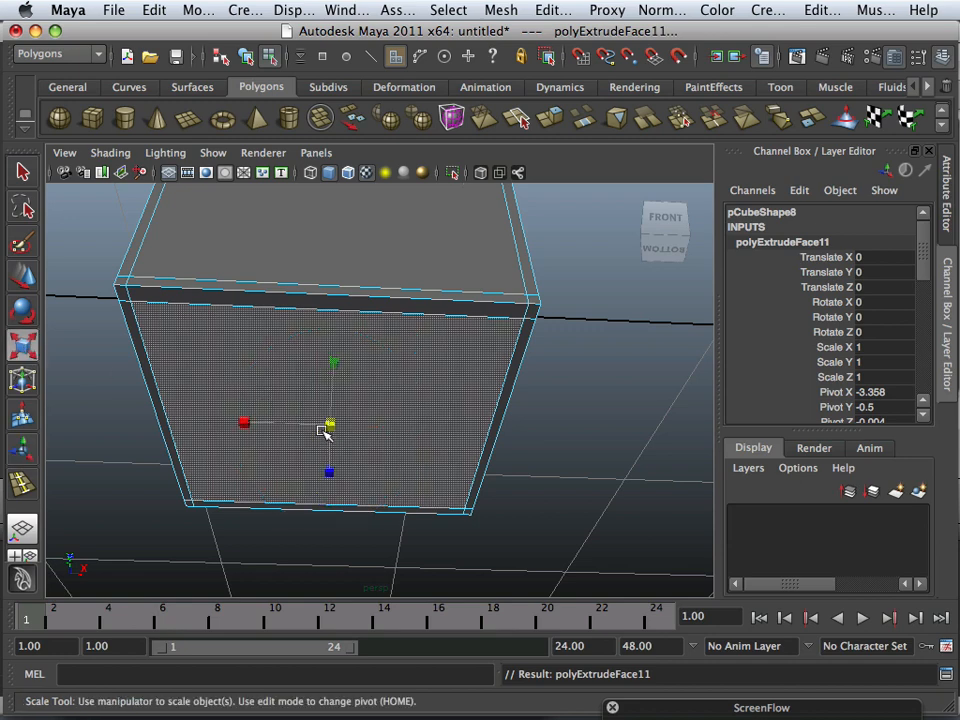
{"action": "left_click_drag", "start_coordinate": [325, 430], "coordinate": [324, 424]}
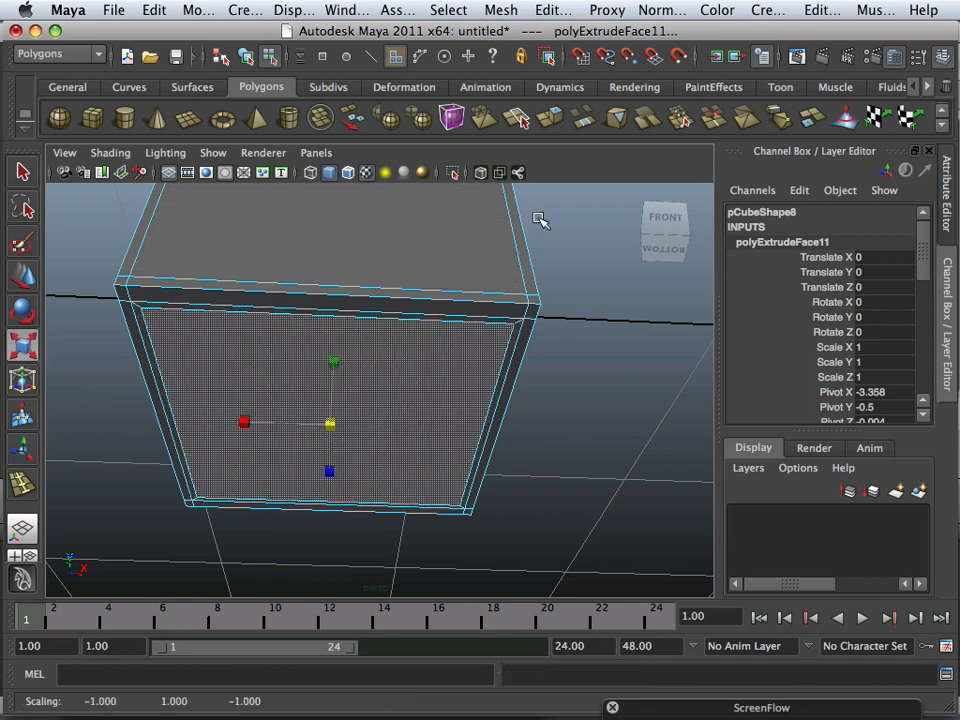
Step: Extrude the inset bottom face again and pull it downward to form a block beneath the cube
{"action": "left_click", "coordinate": [549, 128]}
{"action": "left_click_drag", "start_coordinate": [596, 385], "coordinate": [354, 617], "text": "alt"}
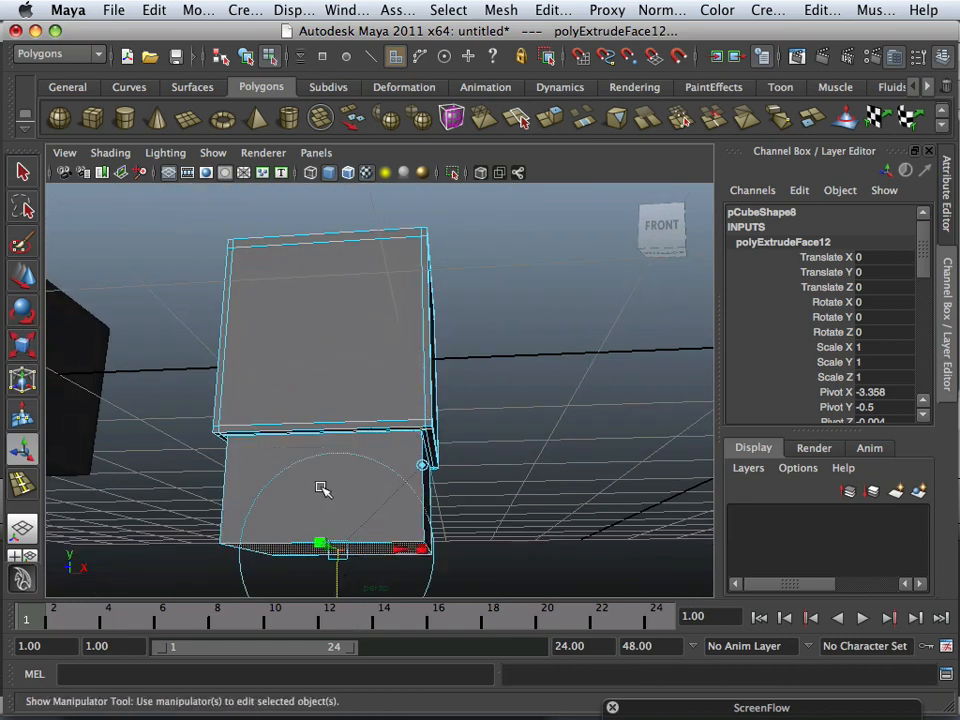
{"action": "left_click_drag", "start_coordinate": [322, 488], "coordinate": [371, 489], "text": "alt"}
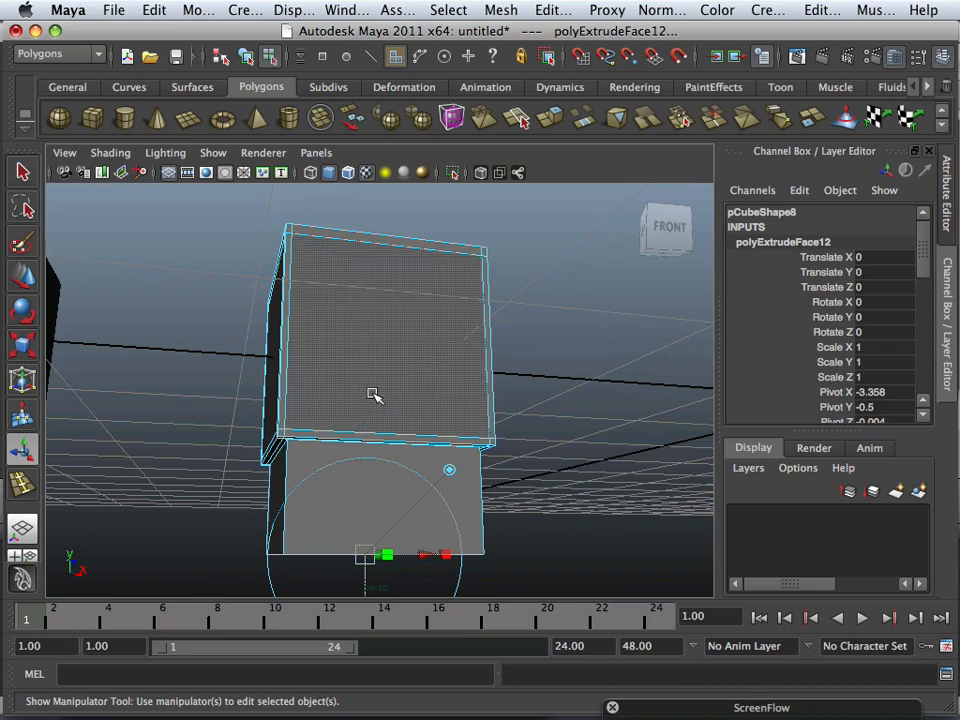
Step: Display the cube and its lower peg in smooth mesh preview and clear the face selection
{"action": "key", "text": "3"}
{"action": "left_click", "coordinate": [501, 495]}
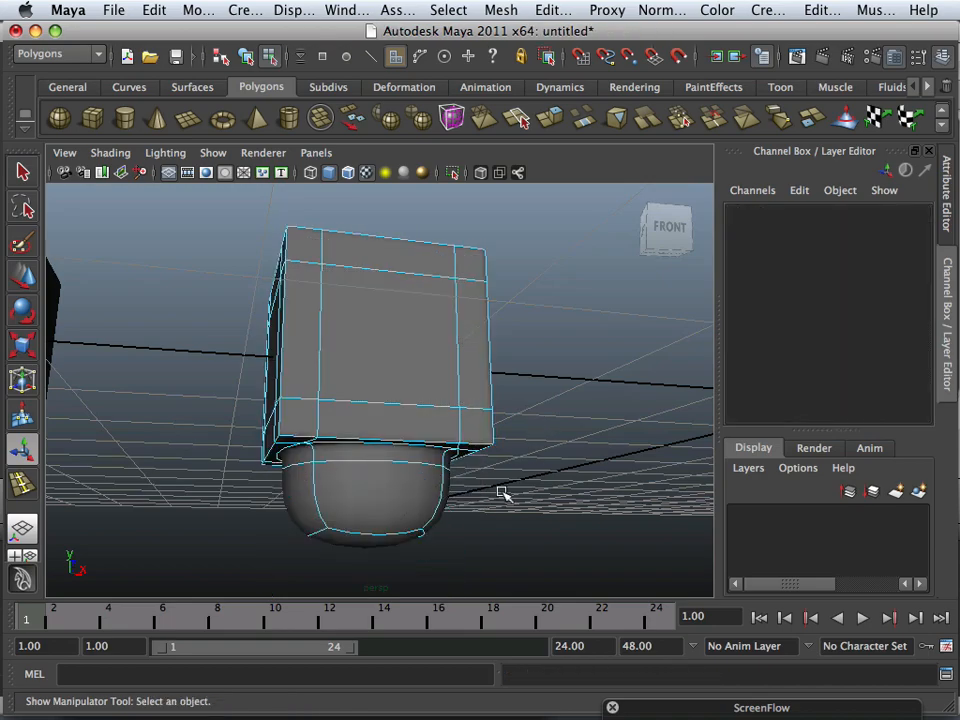
{"action": "left_click_drag", "start_coordinate": [501, 495], "coordinate": [472, 517], "text": "alt"}
{"action": "right_click_drag", "start_coordinate": [472, 517], "coordinate": [273, 431], "text": "alt"}
{"action": "middle_click_drag", "start_coordinate": [273, 431], "coordinate": [464, 456], "text": "alt"}
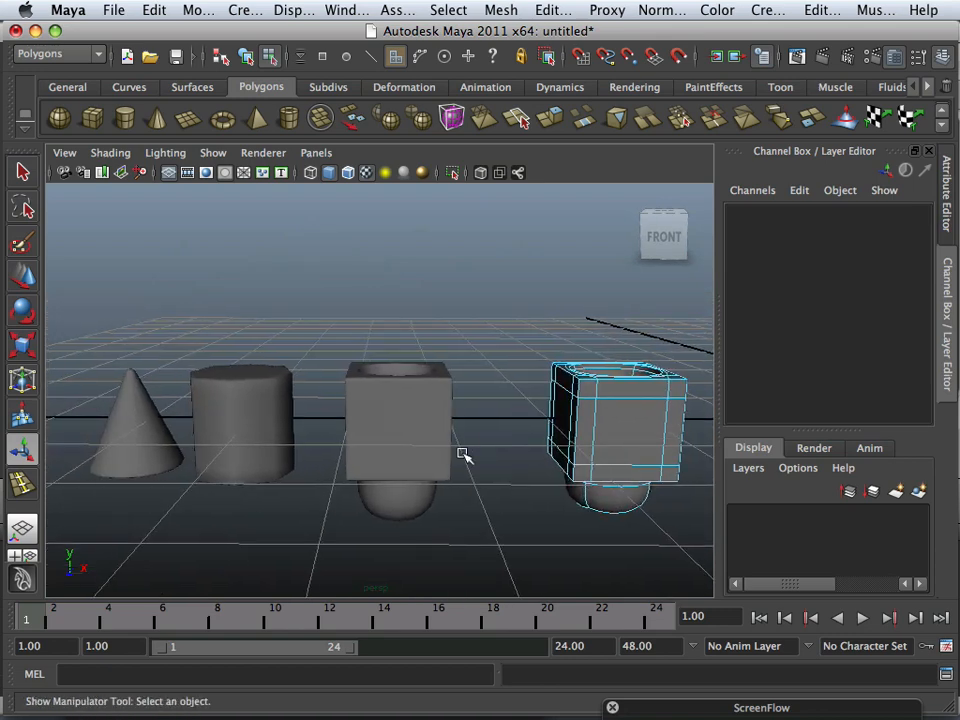
Step: Switch the plain edge-looped cube beside the sphere to object mode and select the whole cube
{"action": "middle_click_drag", "start_coordinate": [252, 427], "coordinate": [246, 418], "text": "alt"}
{"action": "left_click", "coordinate": [227, 418]}
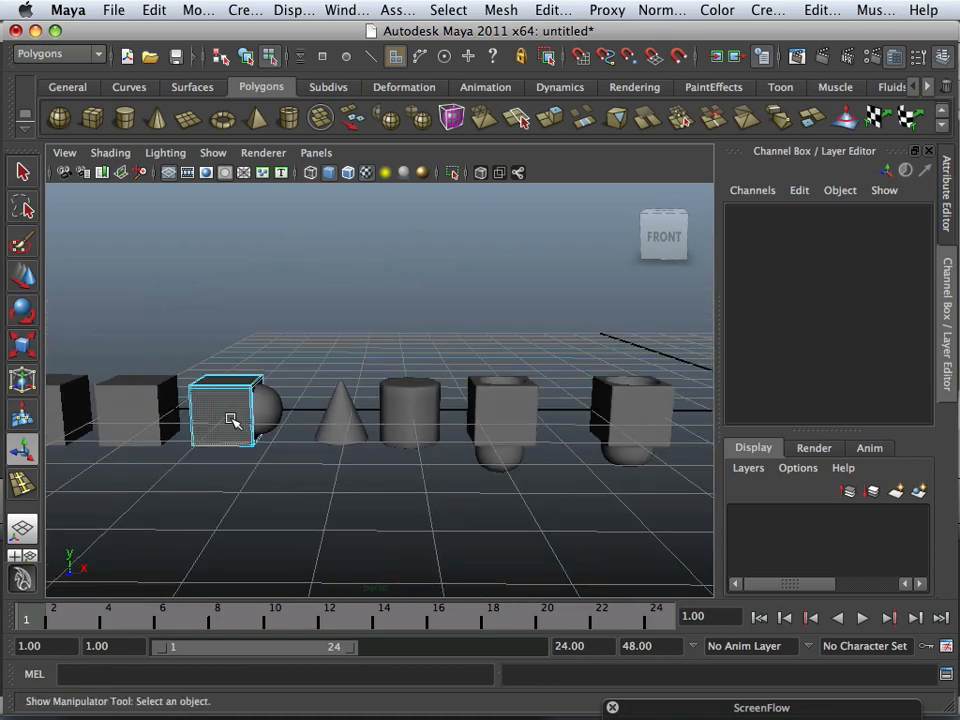
{"action": "right_click", "coordinate": [230, 420]}
{"action": "left_click", "coordinate": [312, 323]}
{"action": "left_click", "coordinate": [233, 385]}
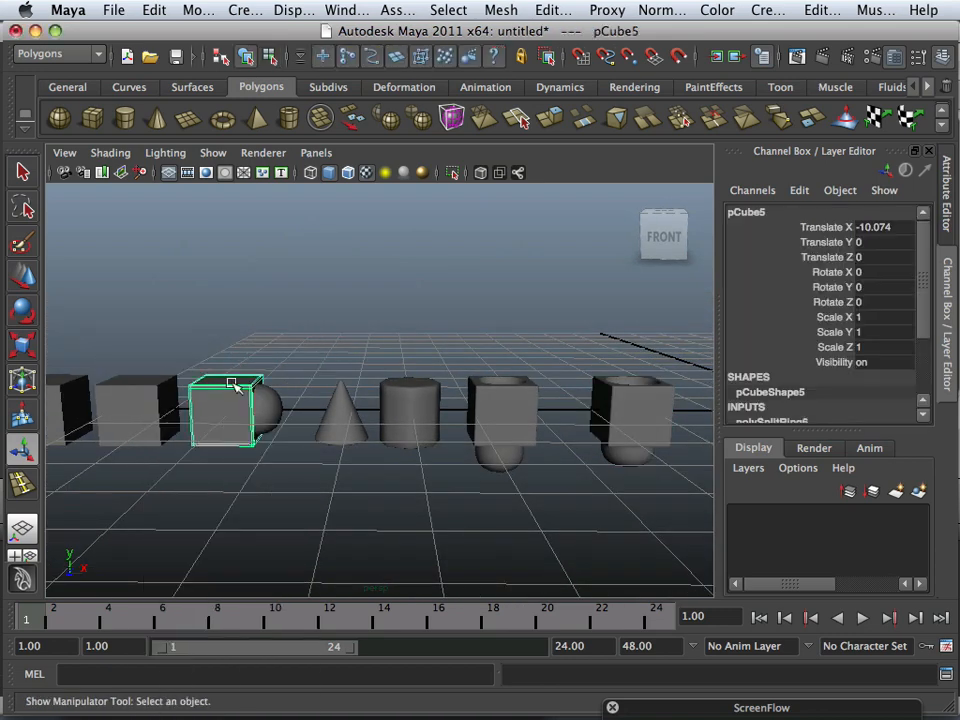
Step: Move the plain cube along X past both pegged cubes to a Translate X of about -1.91
{"action": "left_click", "coordinate": [14, 284]}
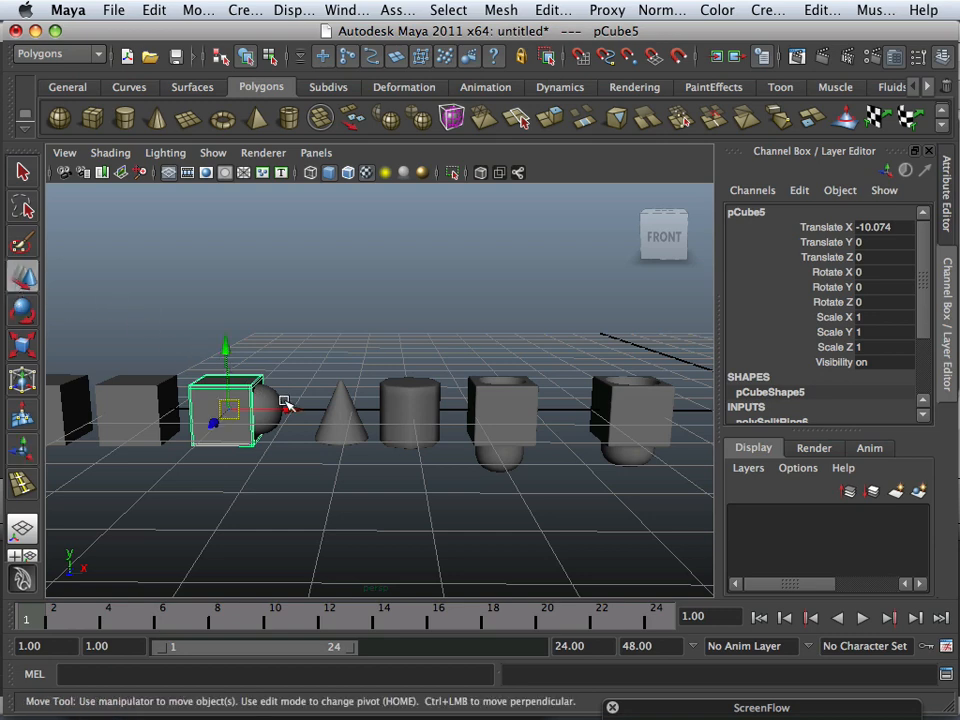
{"action": "left_click_drag", "start_coordinate": [287, 408], "coordinate": [600, 439]}
{"action": "middle_click_drag", "start_coordinate": [600, 439], "coordinate": [294, 422], "text": "alt"}
{"action": "right_click_drag", "start_coordinate": [294, 422], "coordinate": [427, 435], "text": "alt"}
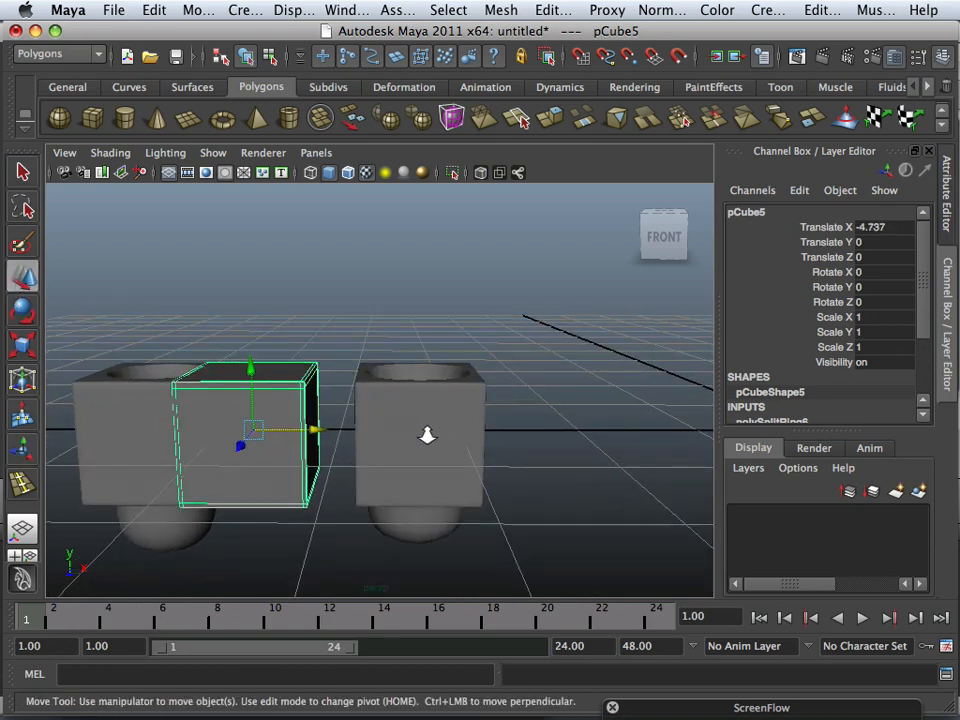
{"action": "left_click_drag", "start_coordinate": [313, 428], "coordinate": [670, 442]}
Step: Examine the cavity and the lower peg of the finished cubes beside the plain cube from several angles
{"action": "left_click_drag", "start_coordinate": [482, 435], "coordinate": [450, 459], "text": "alt"}
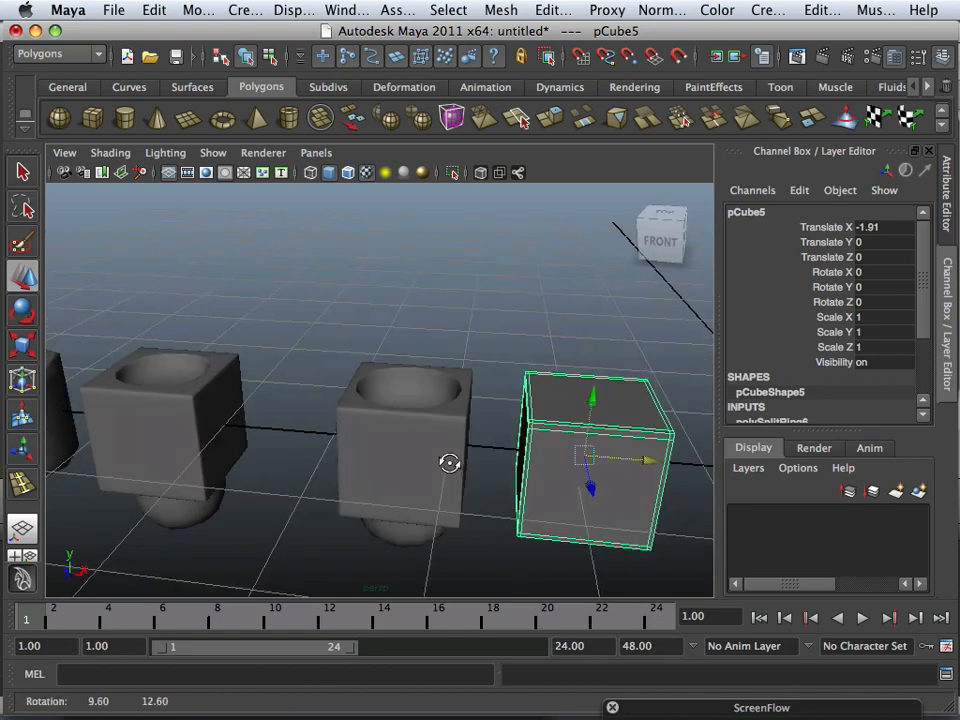
{"action": "right_click_drag", "start_coordinate": [450, 459], "coordinate": [392, 449], "text": "alt"}
{"action": "left_click_drag", "start_coordinate": [392, 449], "coordinate": [401, 401], "text": "alt"}
{"action": "right_click_drag", "start_coordinate": [401, 401], "coordinate": [439, 435], "text": "alt"}
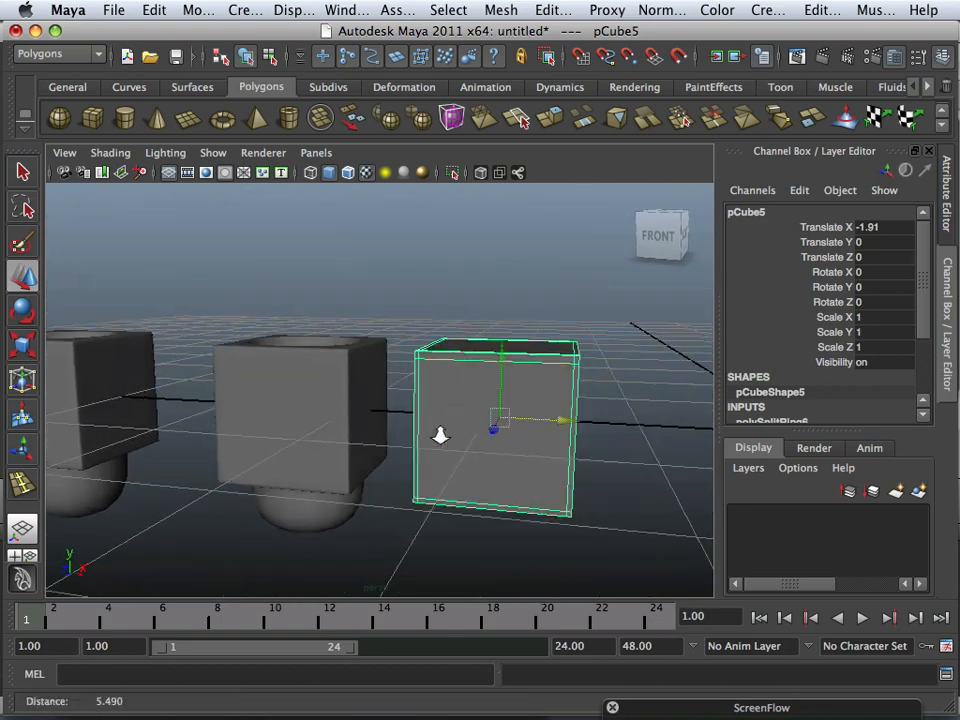
{"action": "left_click_drag", "start_coordinate": [439, 435], "coordinate": [521, 466], "text": "alt"}
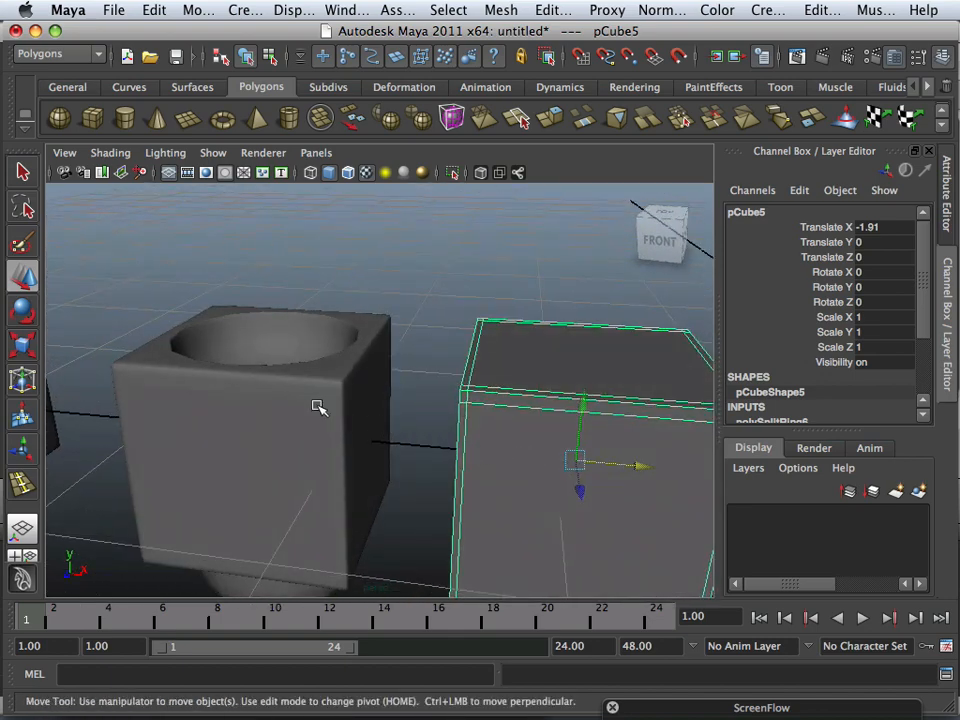
{"action": "left_click", "coordinate": [318, 407]}
{"action": "left_click_drag", "start_coordinate": [287, 454], "coordinate": [317, 375], "text": "alt"}
{"action": "left_click_drag", "start_coordinate": [307, 413], "coordinate": [300, 437], "text": "alt"}
{"action": "left_click", "coordinate": [507, 407]}
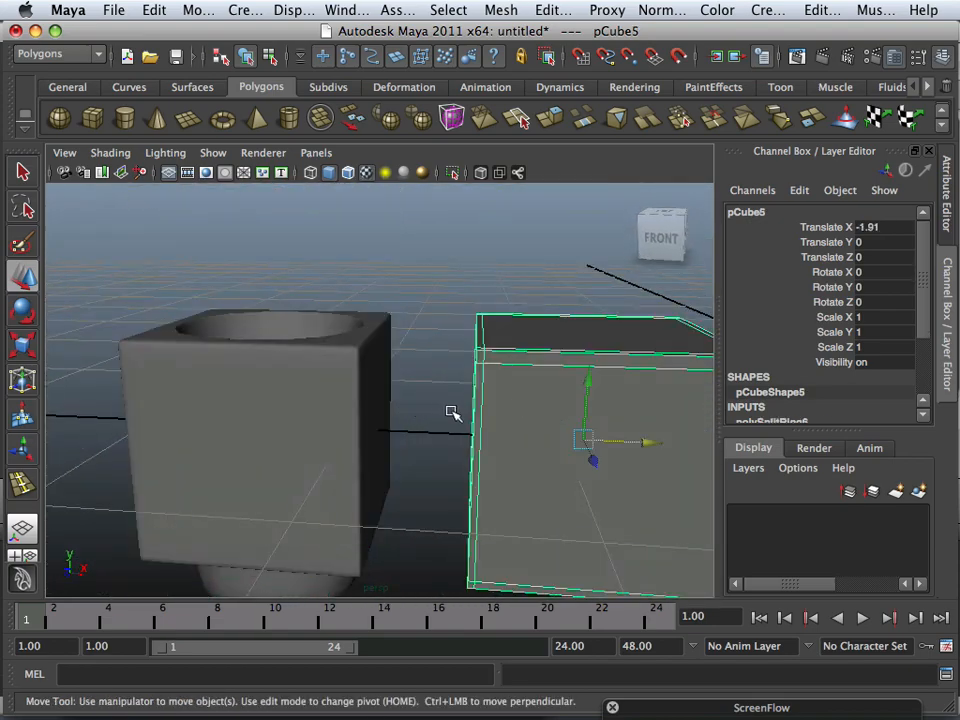
{"action": "scroll", "coordinate": [452, 413], "scroll_direction": "down", "scroll_amount": 3}
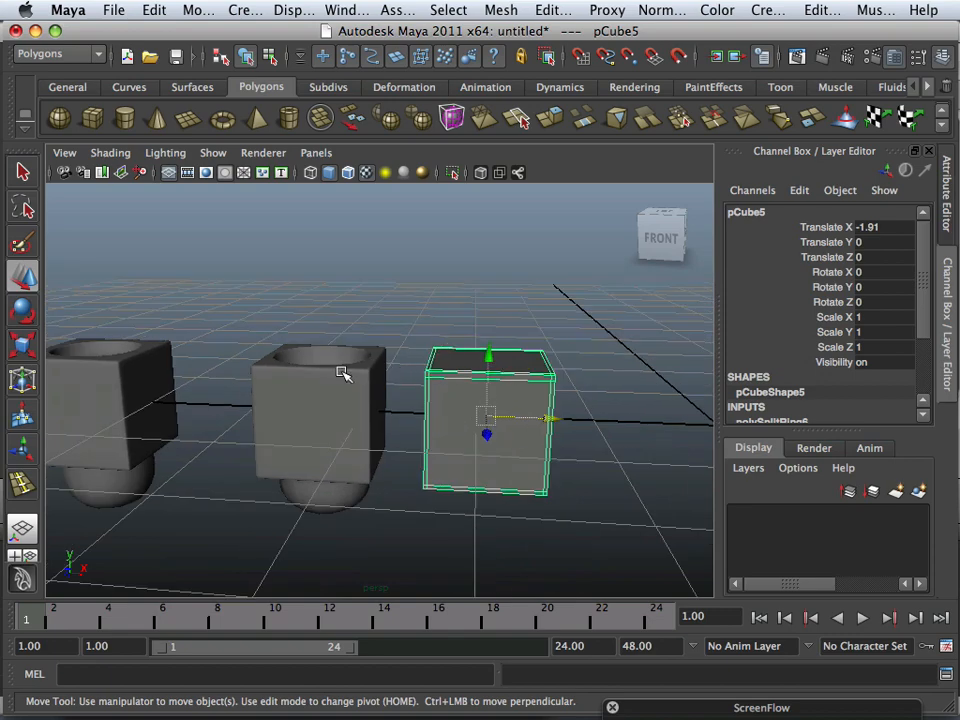
Step: Insert two crossing edge loops through the middle of the plain cube's top face, dividing it into four quadrants
{"action": "left_click_drag", "start_coordinate": [512, 398], "coordinate": [551, 399], "text": "alt"}
{"action": "right_click_drag", "start_coordinate": [551, 399], "coordinate": [508, 431], "text": "alt"}
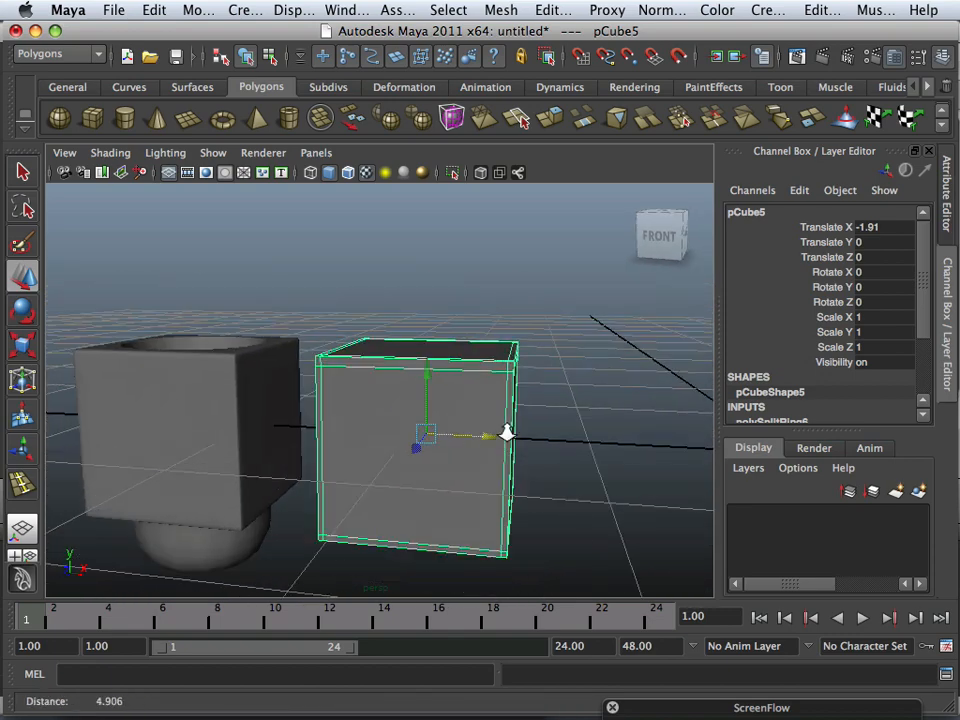
{"action": "left_click_drag", "start_coordinate": [508, 431], "coordinate": [505, 250], "text": "alt"}
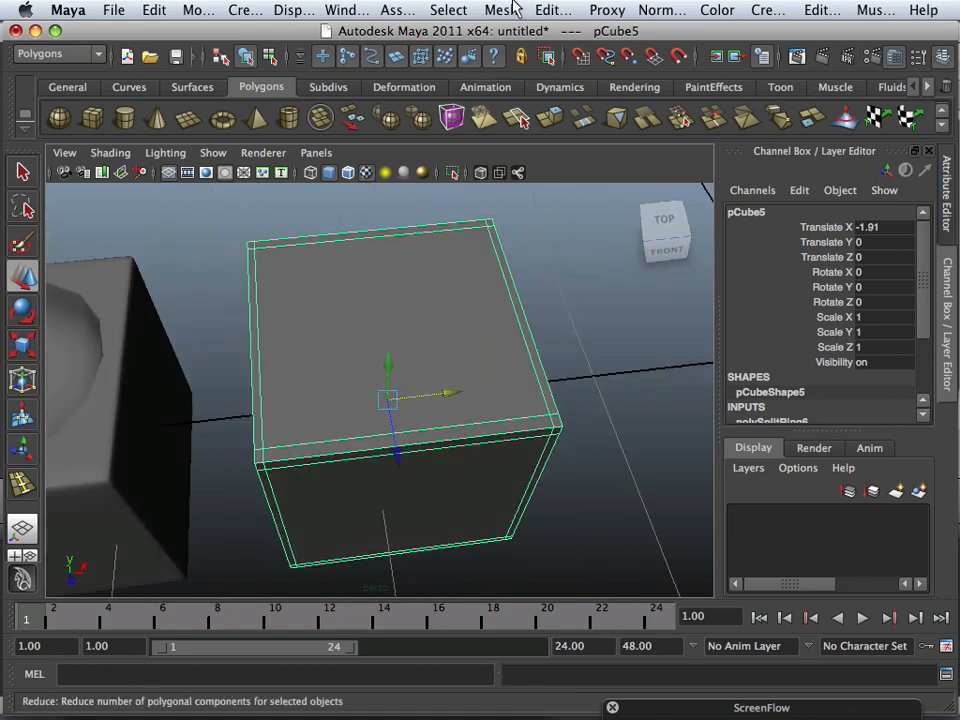
{"action": "left_click", "coordinate": [505, 10]}
{"action": "mouse_move", "coordinate": [553, 10]}
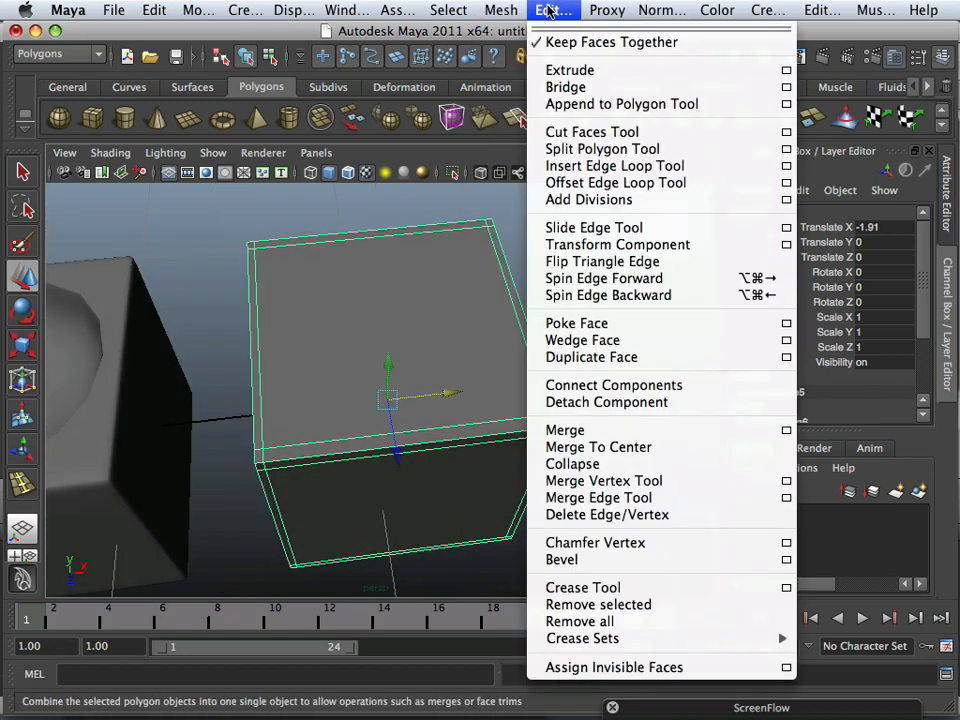
{"action": "left_click", "coordinate": [572, 167]}
{"action": "left_click_drag", "start_coordinate": [500, 437], "coordinate": [417, 431]}
{"action": "left_click_drag", "start_coordinate": [415, 352], "coordinate": [418, 352]}
Step: Insert one parallel edge loop close beside each of the two centre loops on the cube's top
{"action": "left_click_drag", "start_coordinate": [418, 352], "coordinate": [431, 375], "text": "alt"}
{"action": "right_click_drag", "start_coordinate": [431, 375], "coordinate": [525, 420], "text": "alt"}
{"action": "left_click_drag", "start_coordinate": [525, 420], "coordinate": [384, 399], "text": "alt"}
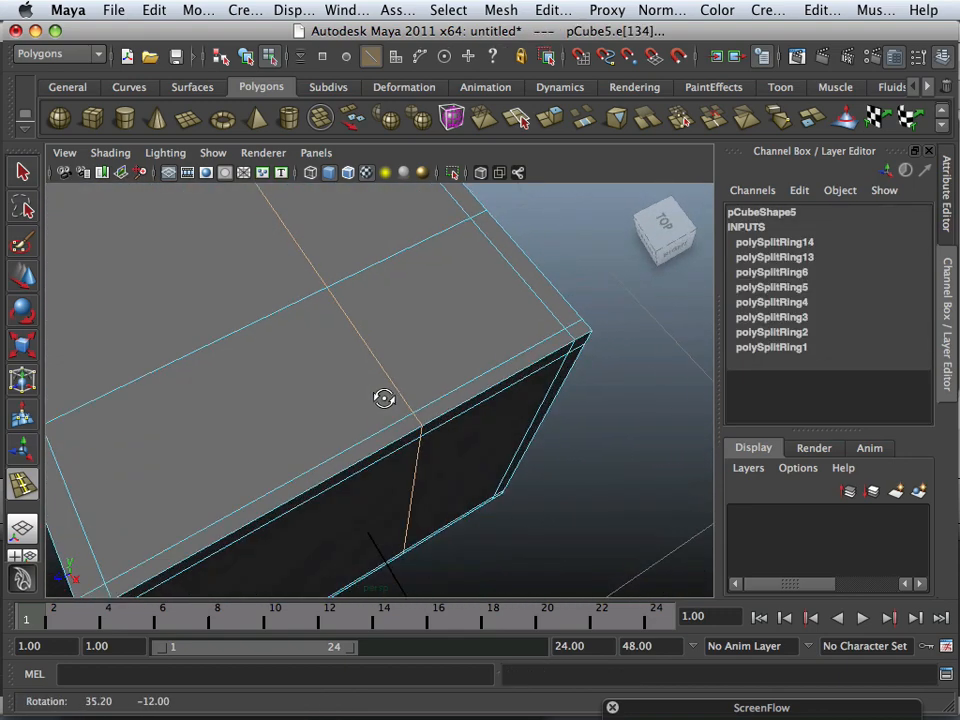
{"action": "right_click_drag", "start_coordinate": [384, 399], "coordinate": [395, 404], "text": "alt"}
{"action": "middle_click_drag", "start_coordinate": [395, 404], "coordinate": [400, 418], "text": "alt"}
{"action": "left_click_drag", "start_coordinate": [330, 448], "coordinate": [331, 447]}
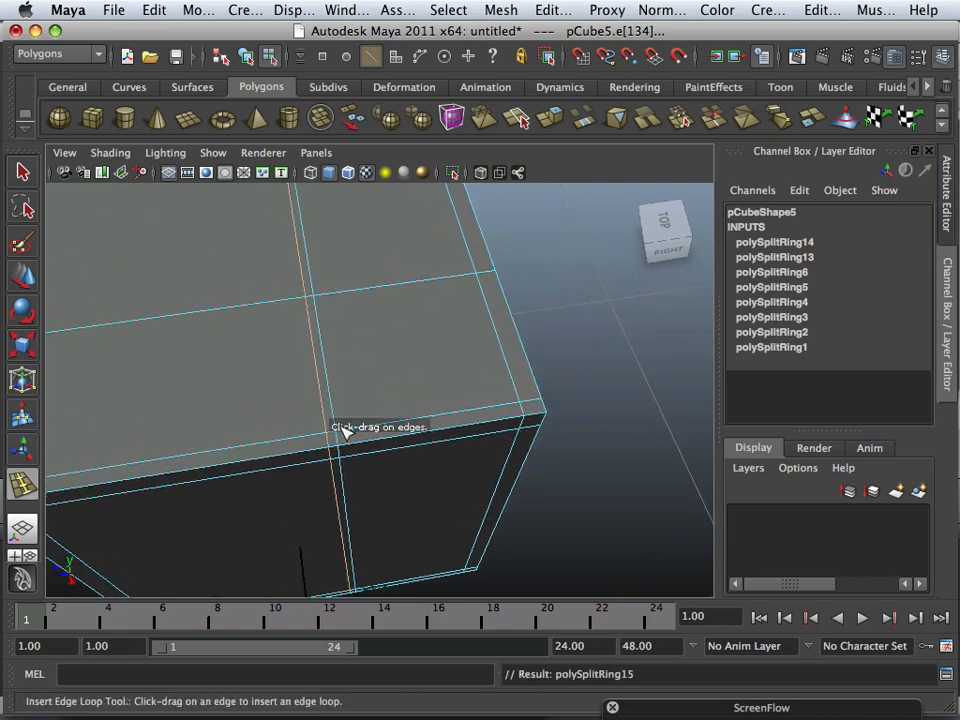
{"action": "left_click_drag", "start_coordinate": [492, 262], "coordinate": [491, 259]}
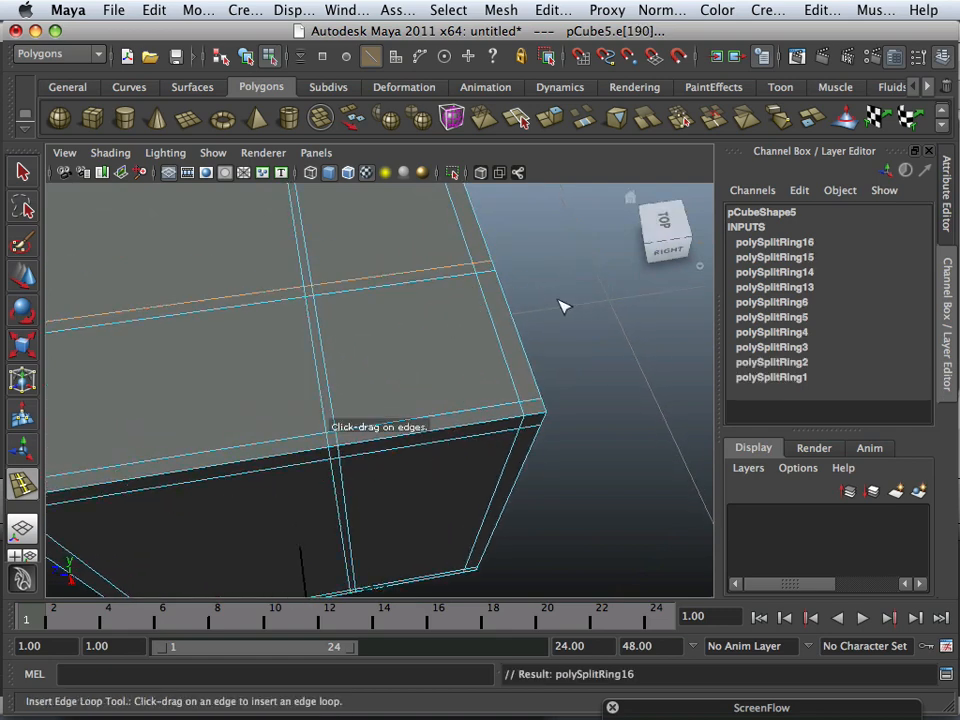
Step: Switch the cube to face selection and select the large top quadrant face at its +X, -Z corner
{"action": "right_click_drag", "start_coordinate": [559, 300], "coordinate": [452, 326], "text": "alt"}
{"action": "left_click_drag", "start_coordinate": [452, 326], "coordinate": [407, 349], "text": "alt"}
{"action": "scroll", "coordinate": [408, 349], "scroll_direction": "up", "scroll_amount": 3}
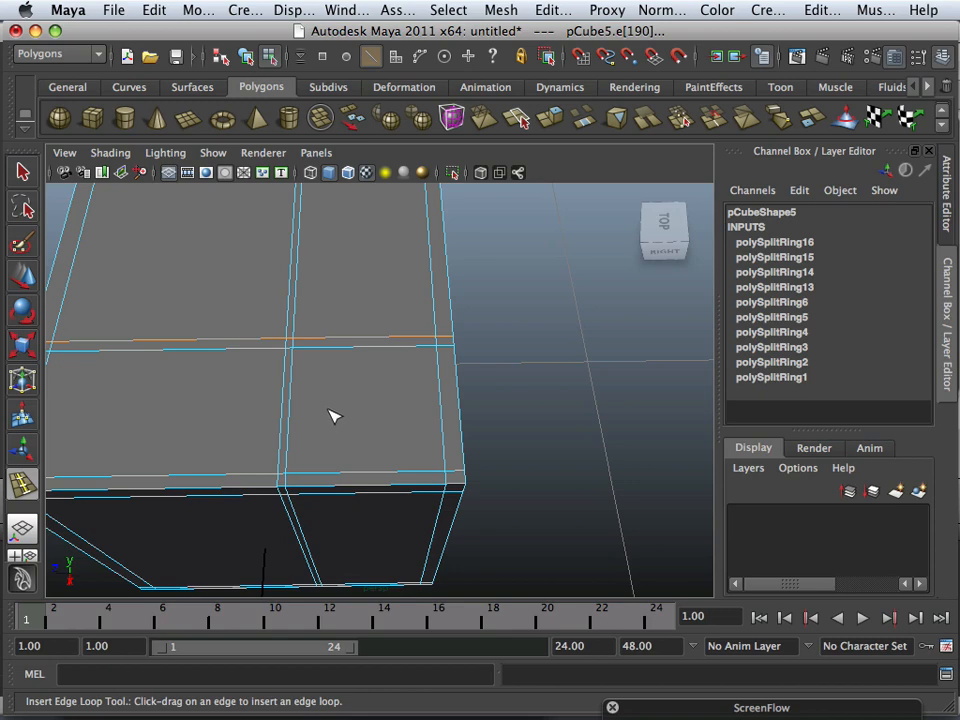
{"action": "key", "text": "w"}
{"action": "right_click_drag", "start_coordinate": [306, 346], "coordinate": [304, 388]}
{"action": "left_click", "coordinate": [340, 405]}
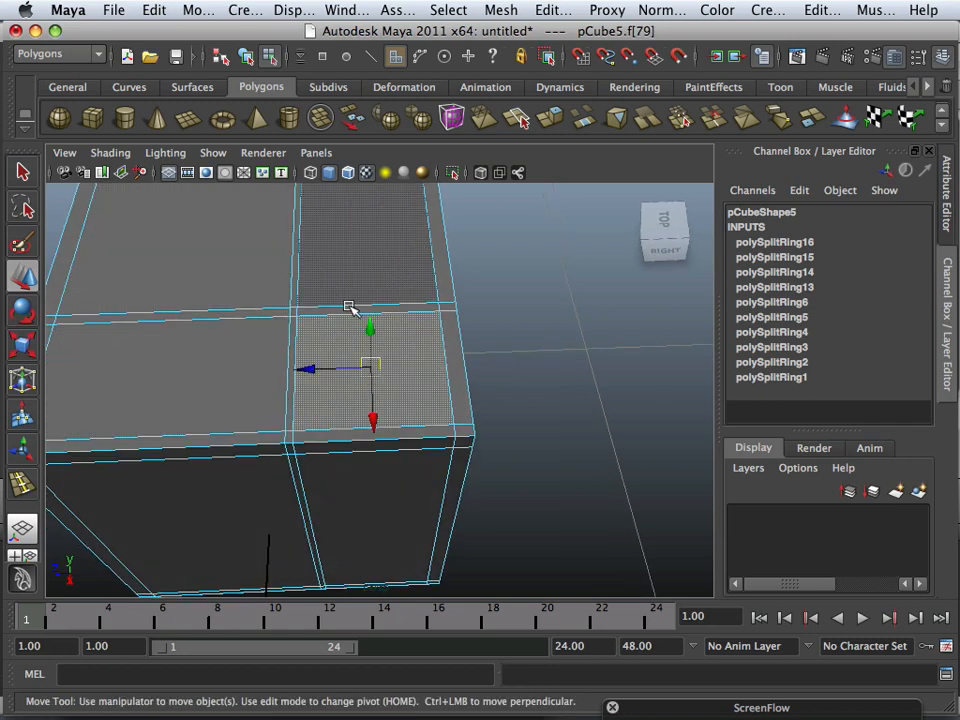
Step: Extrude the selected top quadrant face and scale it inward to leave a narrow border around it
{"action": "middle_click_drag", "start_coordinate": [322, 374], "coordinate": [362, 424], "text": "alt"}
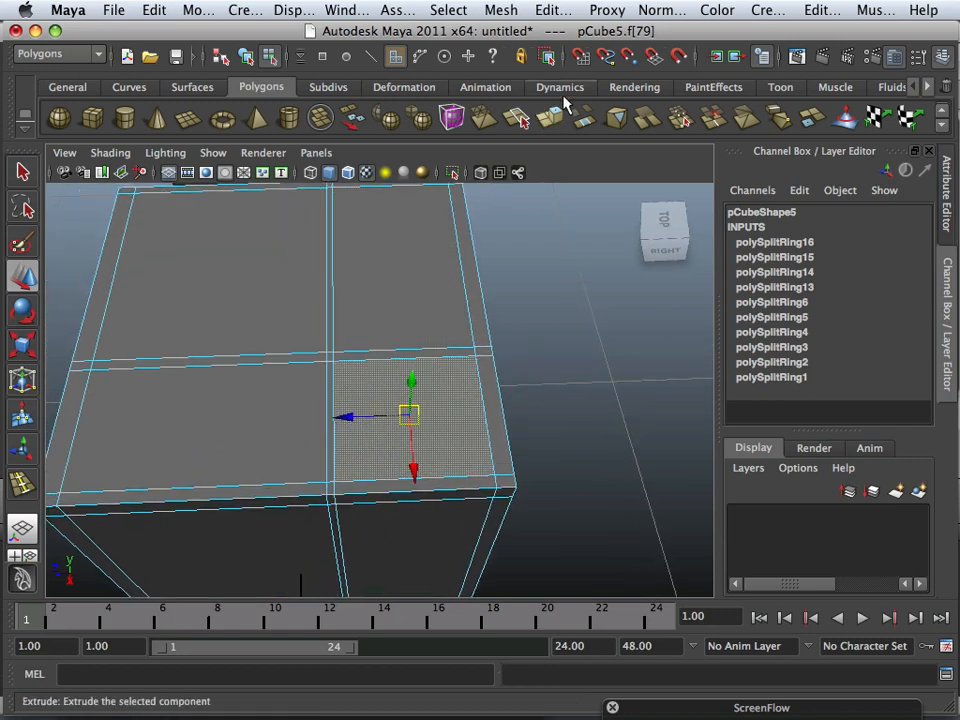
{"action": "left_click", "coordinate": [518, 120]}
{"action": "left_click", "coordinate": [23, 344]}
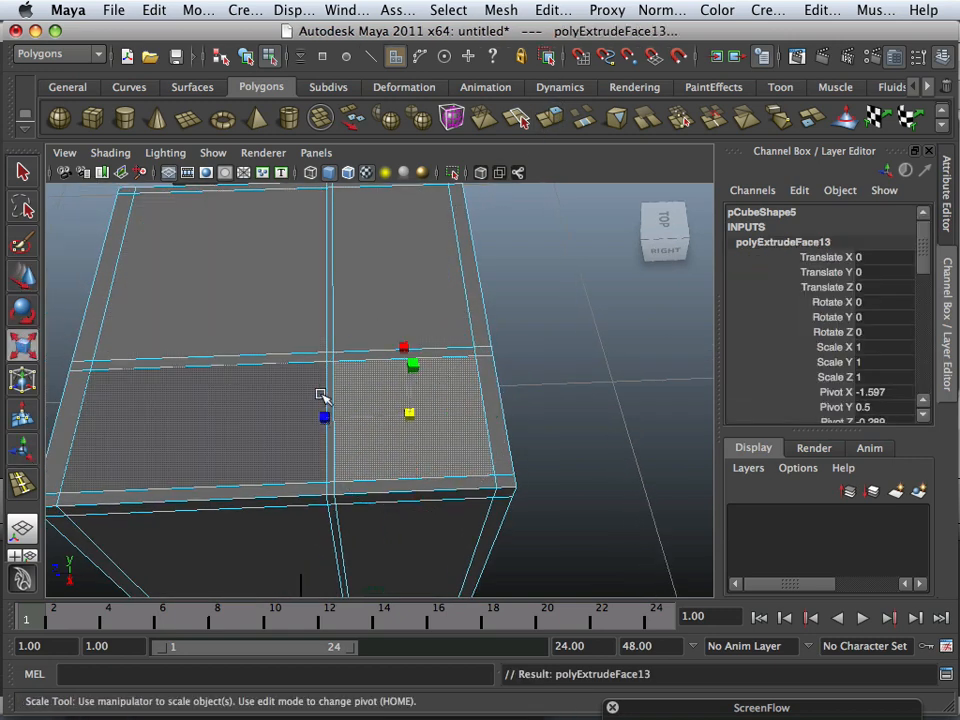
{"action": "left_click_drag", "start_coordinate": [418, 421], "coordinate": [381, 421]}
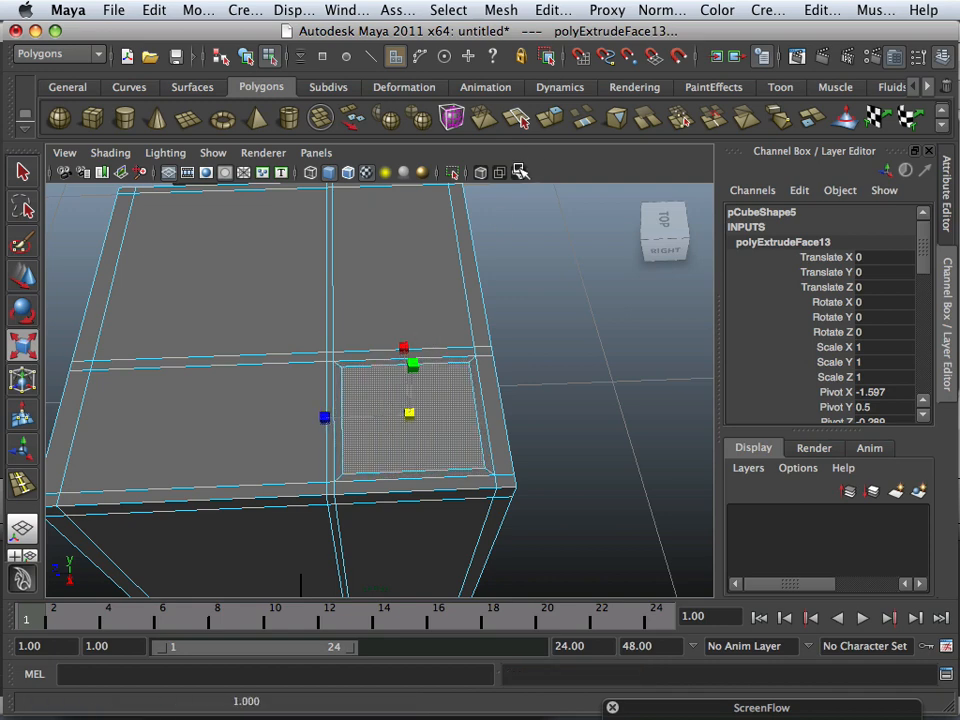
Step: Extrude the inset top quadrant face down into the cube as a recess and show the cube in smooth preview
{"action": "left_click", "coordinate": [553, 120]}
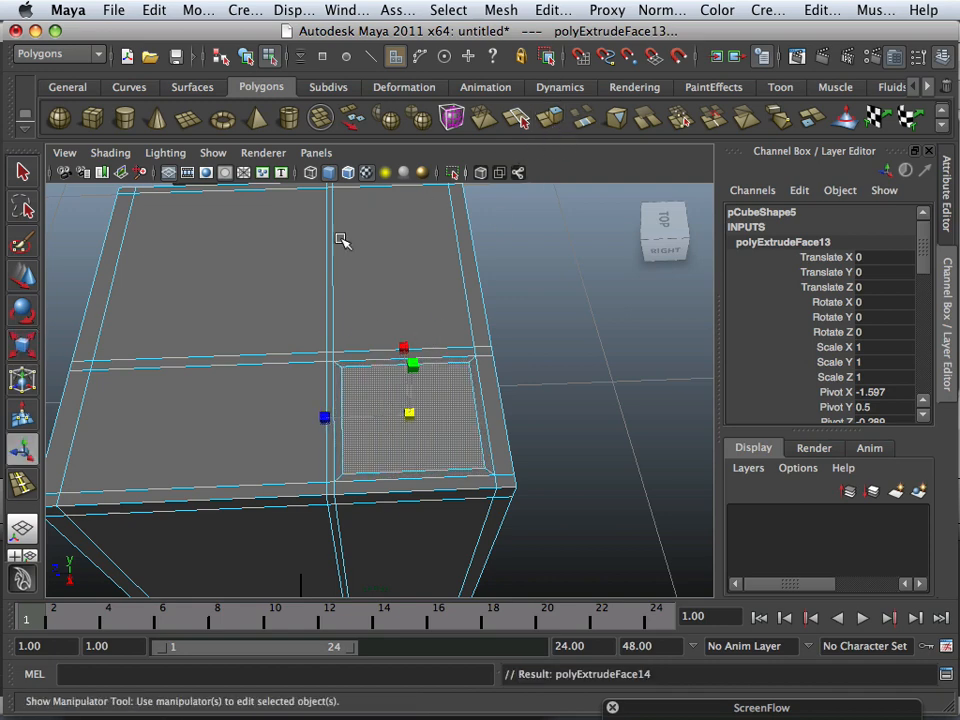
{"action": "left_click", "coordinate": [22, 280]}
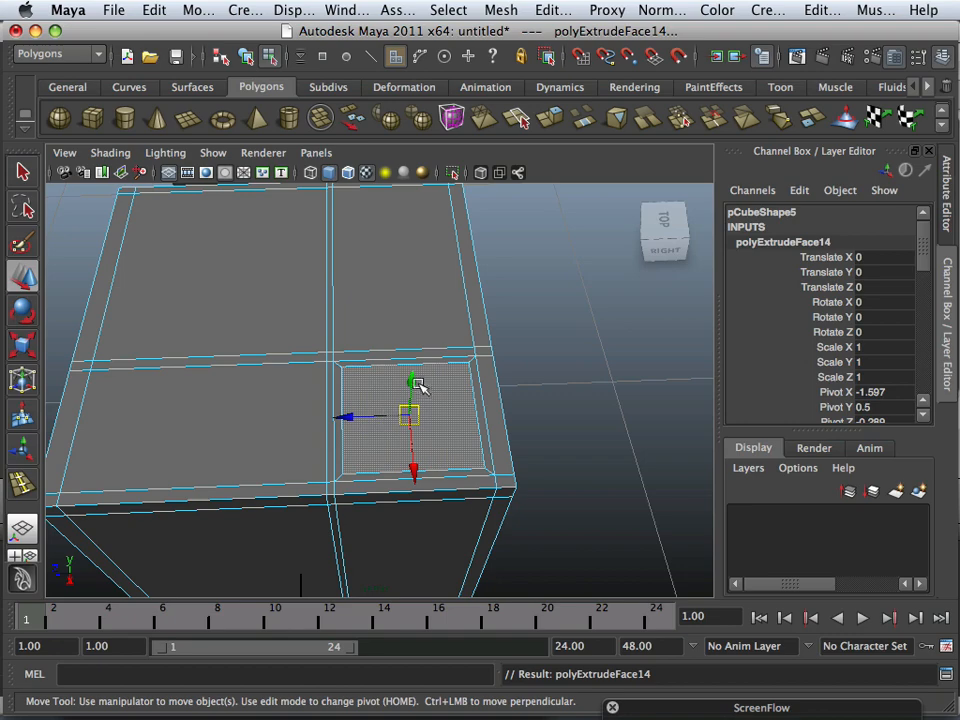
{"action": "left_click_drag", "start_coordinate": [418, 385], "coordinate": [399, 442]}
{"action": "key", "text": "3"}
{"action": "left_click", "coordinate": [552, 364]}
Step: Examine the small rounded cavity in the cube's top corner from several angles and distances
{"action": "middle_click_drag", "start_coordinate": [399, 442], "coordinate": [366, 454], "text": "alt"}
{"action": "scroll", "coordinate": [380, 410], "scroll_direction": "up", "scroll_amount": 2}
{"action": "scroll", "coordinate": [376, 386], "scroll_direction": "down", "scroll_amount": 2}
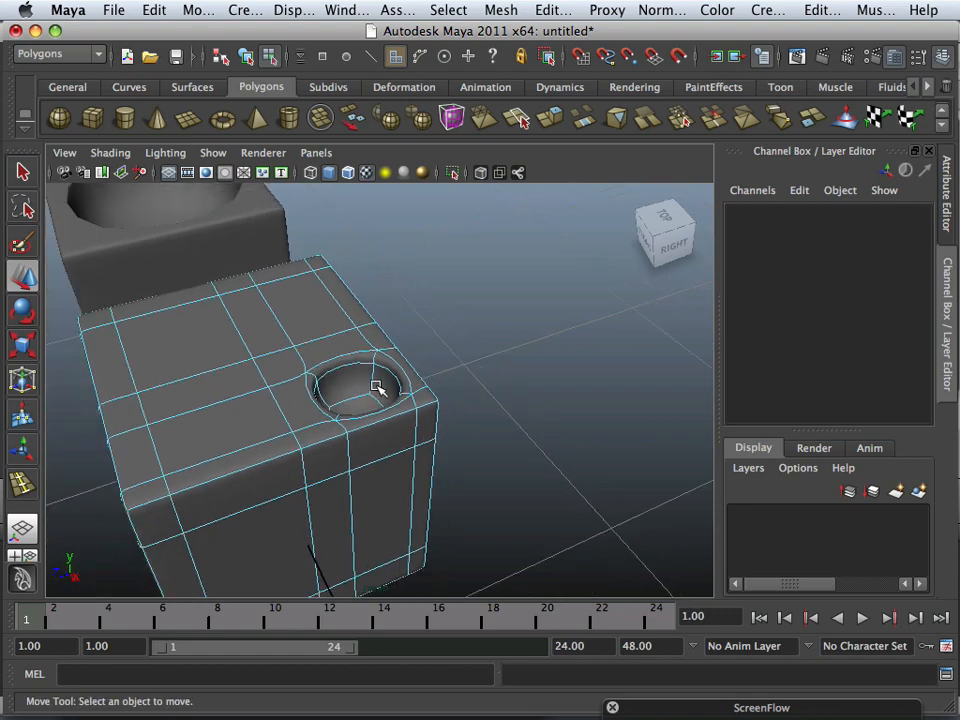
{"action": "right_click_drag", "start_coordinate": [361, 341], "coordinate": [270, 330], "text": "alt"}
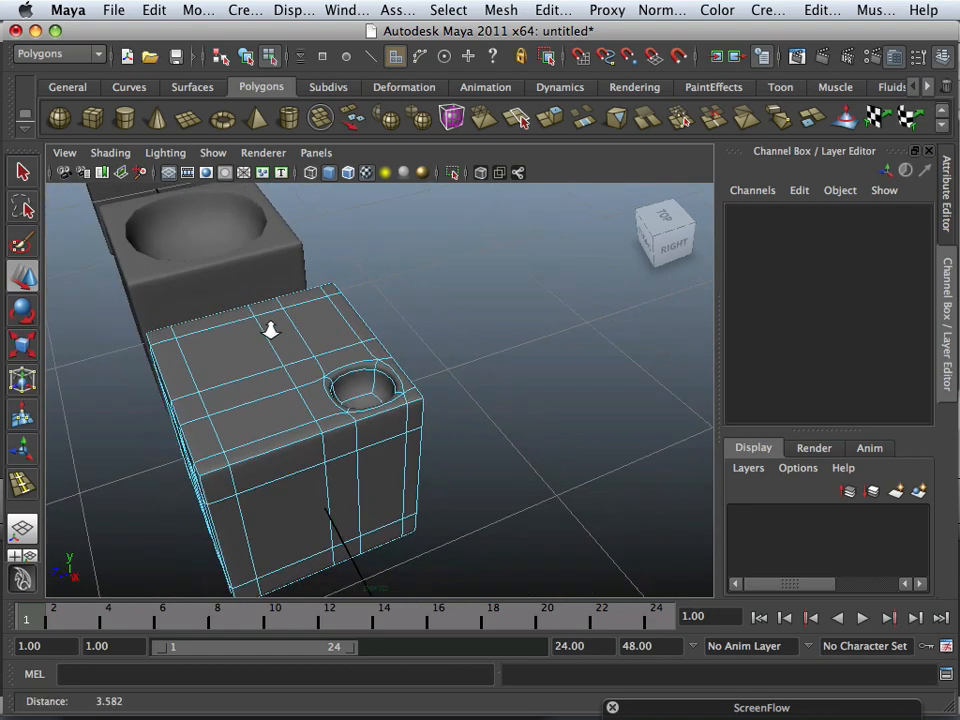
{"action": "left_click_drag", "start_coordinate": [270, 330], "coordinate": [420, 356], "text": "alt"}
{"action": "middle_click_drag", "start_coordinate": [390, 401], "coordinate": [498, 323], "text": "alt"}
{"action": "right_click_drag", "start_coordinate": [498, 323], "coordinate": [360, 362], "text": "alt"}
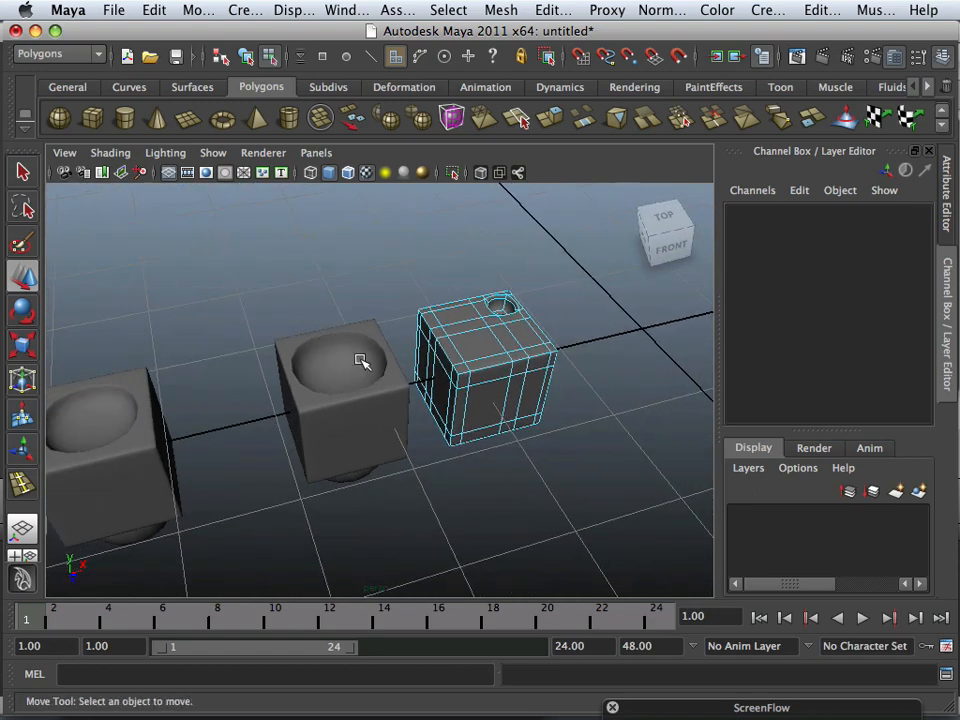
Step: Review the row of primitives and cavity cubes, comparing them with the cube that has the small corner cavity
{"action": "left_click_drag", "start_coordinate": [360, 362], "coordinate": [315, 339], "text": "alt"}
{"action": "middle_click_drag", "start_coordinate": [251, 326], "coordinate": [430, 353], "text": "alt"}
{"action": "right_click_drag", "start_coordinate": [430, 353], "coordinate": [230, 340], "text": "alt"}
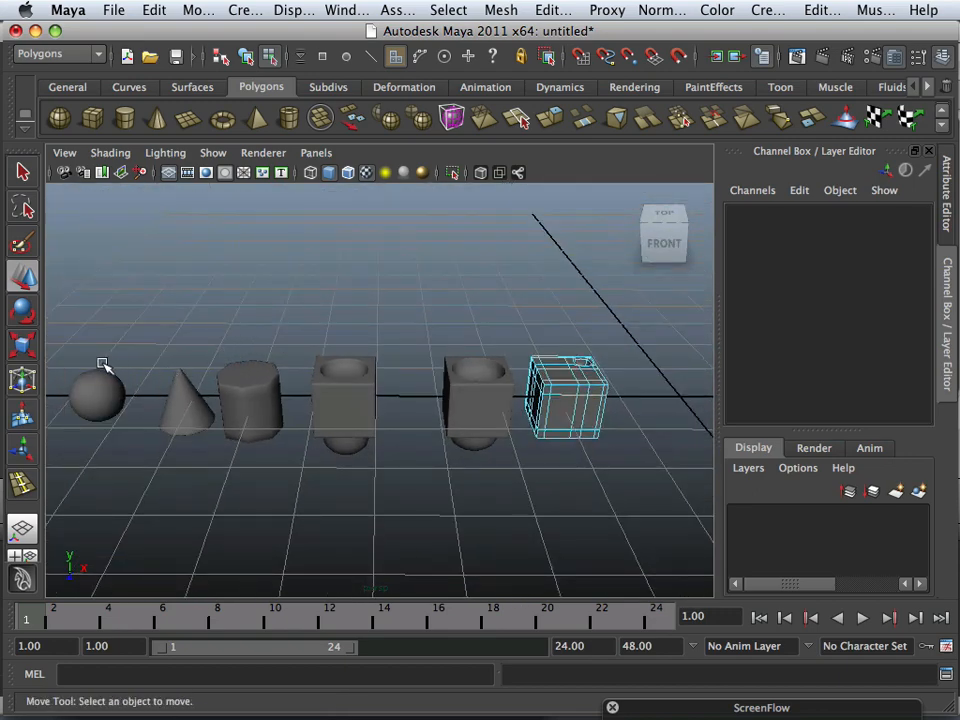
{"action": "middle_click_drag", "start_coordinate": [127, 375], "coordinate": [255, 375], "text": "alt"}
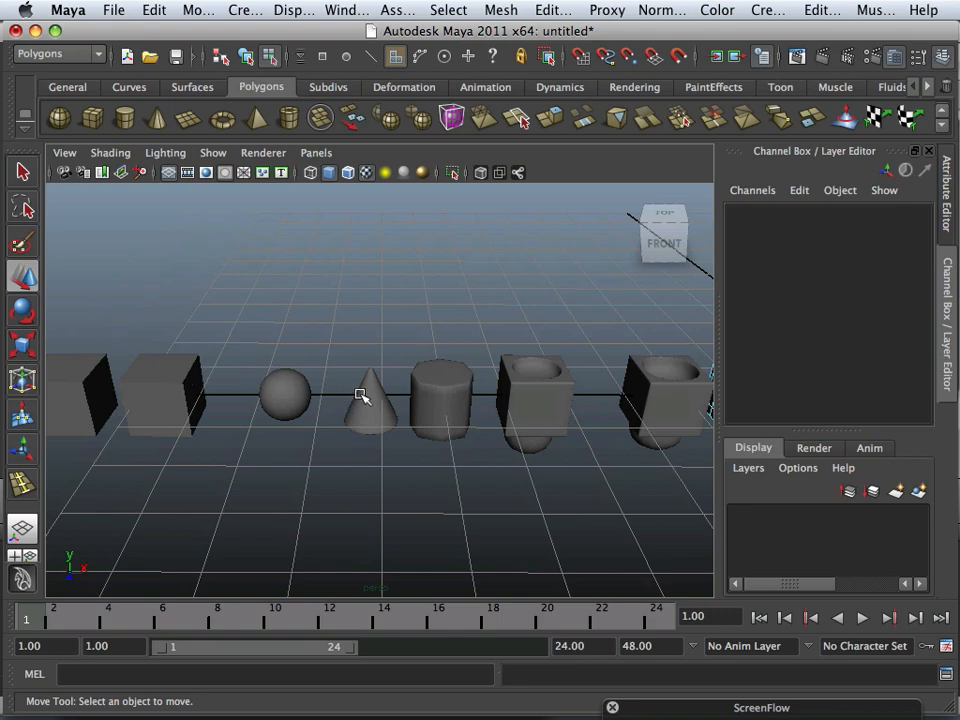
{"action": "middle_click_drag", "start_coordinate": [481, 394], "coordinate": [201, 388], "text": "alt"}
{"action": "right_click_drag", "start_coordinate": [334, 393], "coordinate": [455, 396], "text": "alt"}
{"action": "middle_click_drag", "start_coordinate": [455, 396], "coordinate": [243, 391], "text": "alt"}
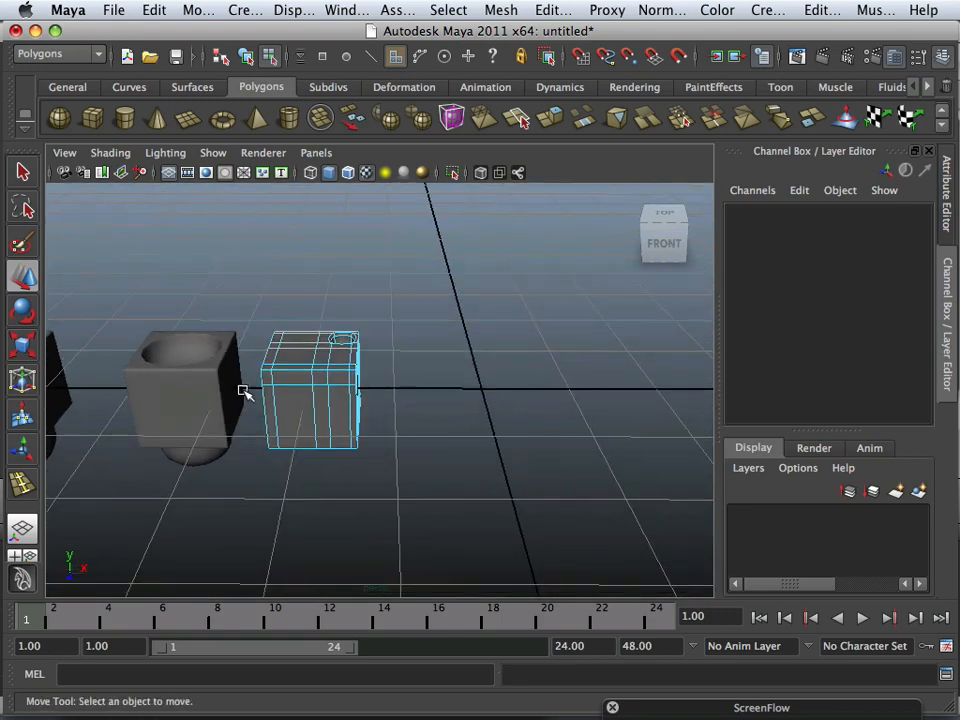
{"action": "right_click_drag", "start_coordinate": [243, 391], "coordinate": [372, 415], "text": "alt"}
{"action": "left_click_drag", "start_coordinate": [317, 412], "coordinate": [265, 412], "text": "alt"}
{"action": "middle_click_drag", "start_coordinate": [233, 392], "coordinate": [277, 432], "text": "alt"}
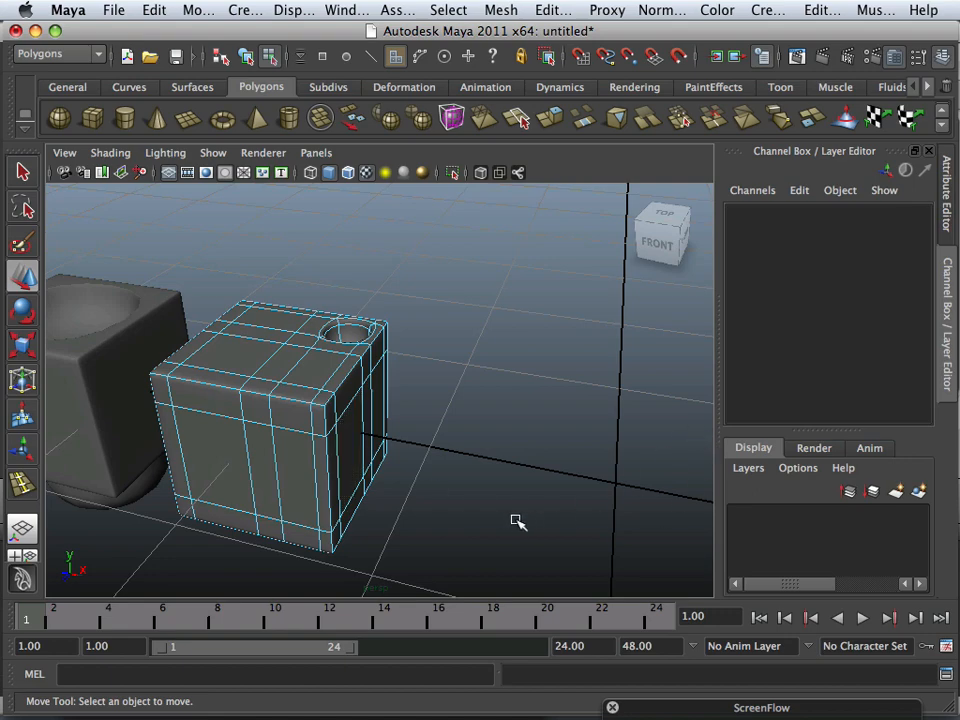
{"action": "right_click_drag", "start_coordinate": [515, 521], "coordinate": [319, 461], "text": "alt"}
{"action": "left_click_drag", "start_coordinate": [319, 461], "coordinate": [397, 401], "text": "alt"}
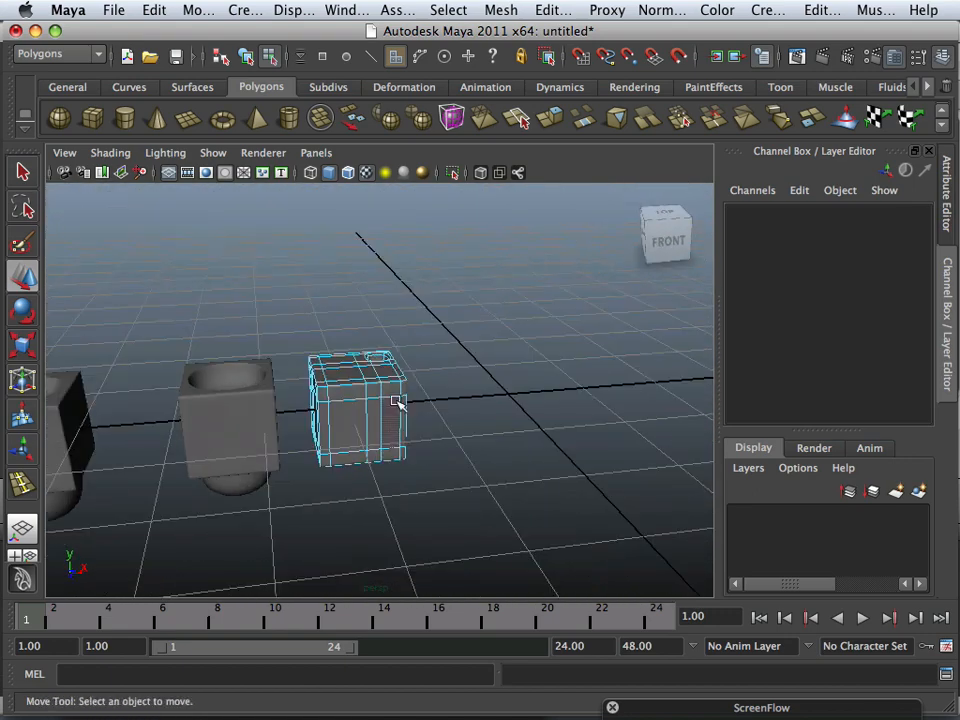